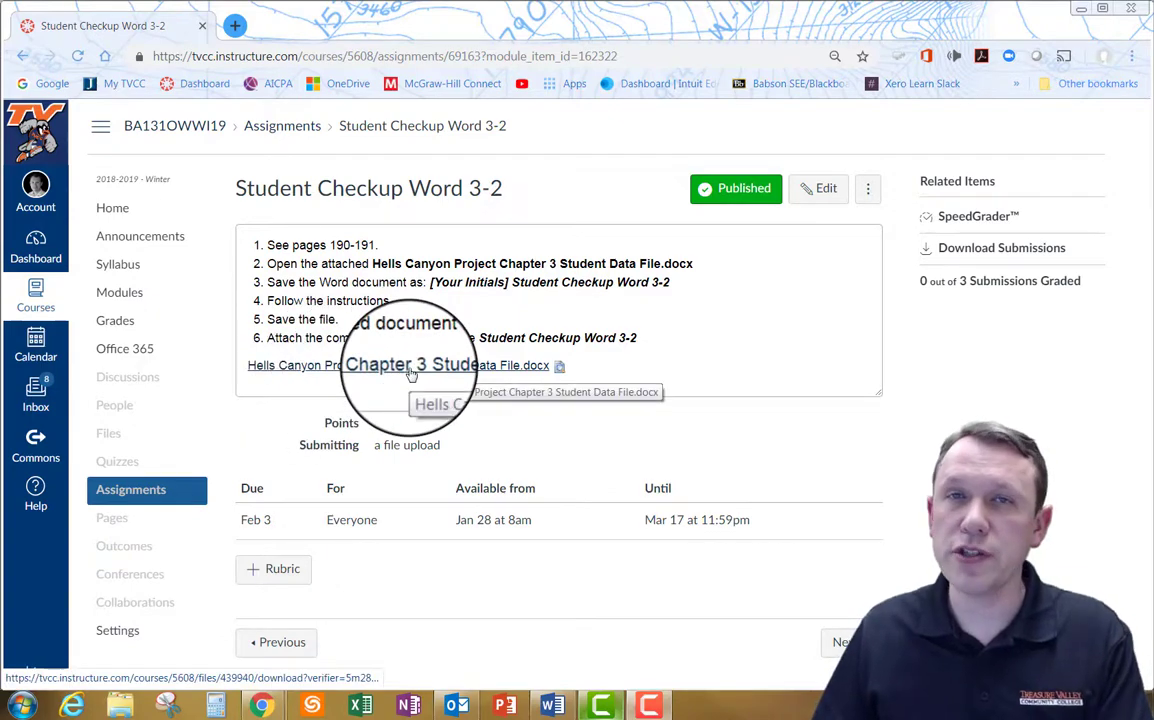
Switch to the Hells Canyon document in Word and bring up the File backstage view
left_click(552, 705)
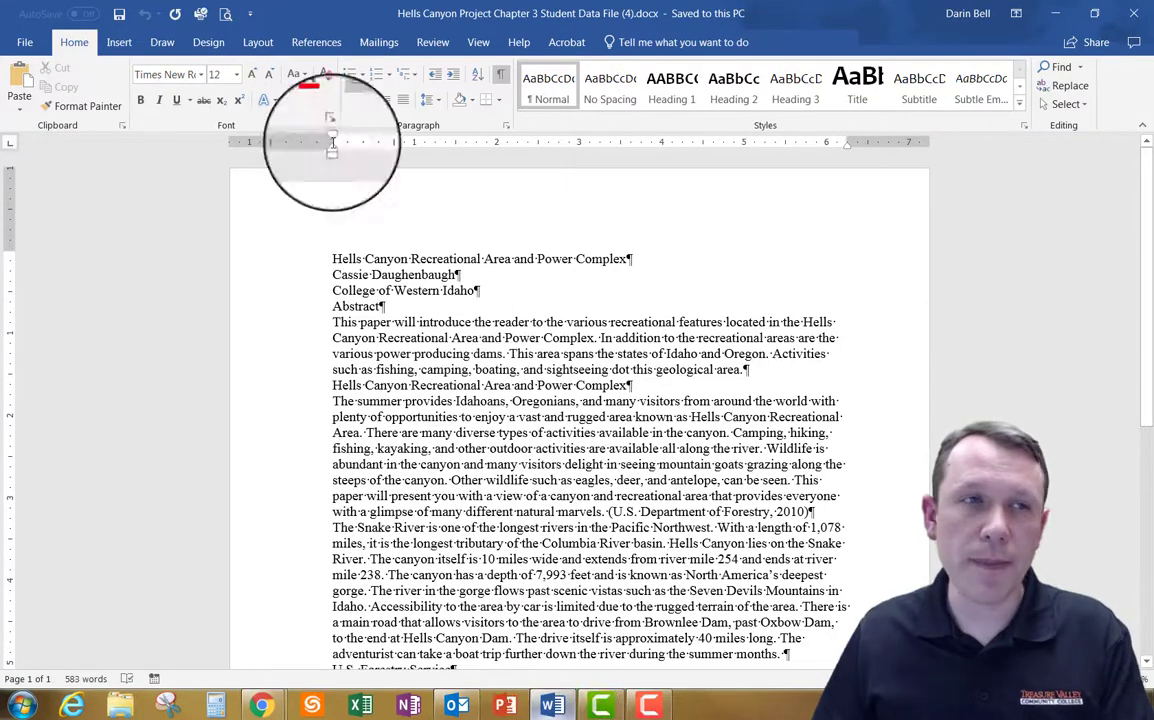
left_click(25, 45)
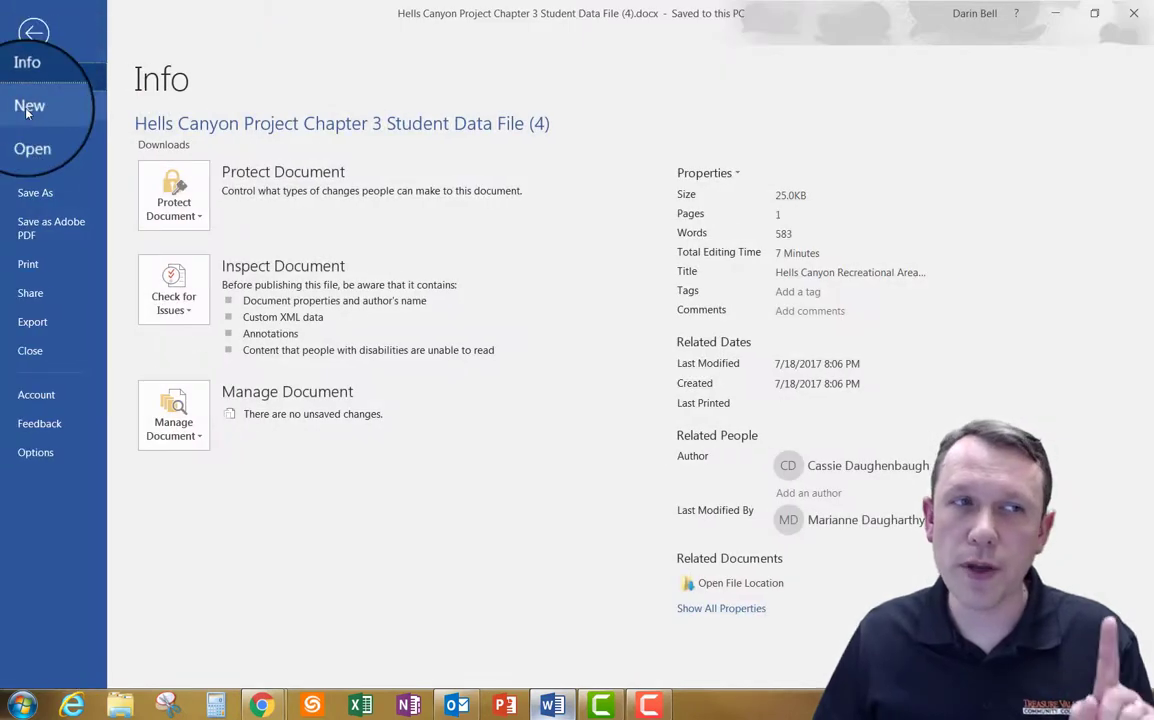
left_click(33, 32)
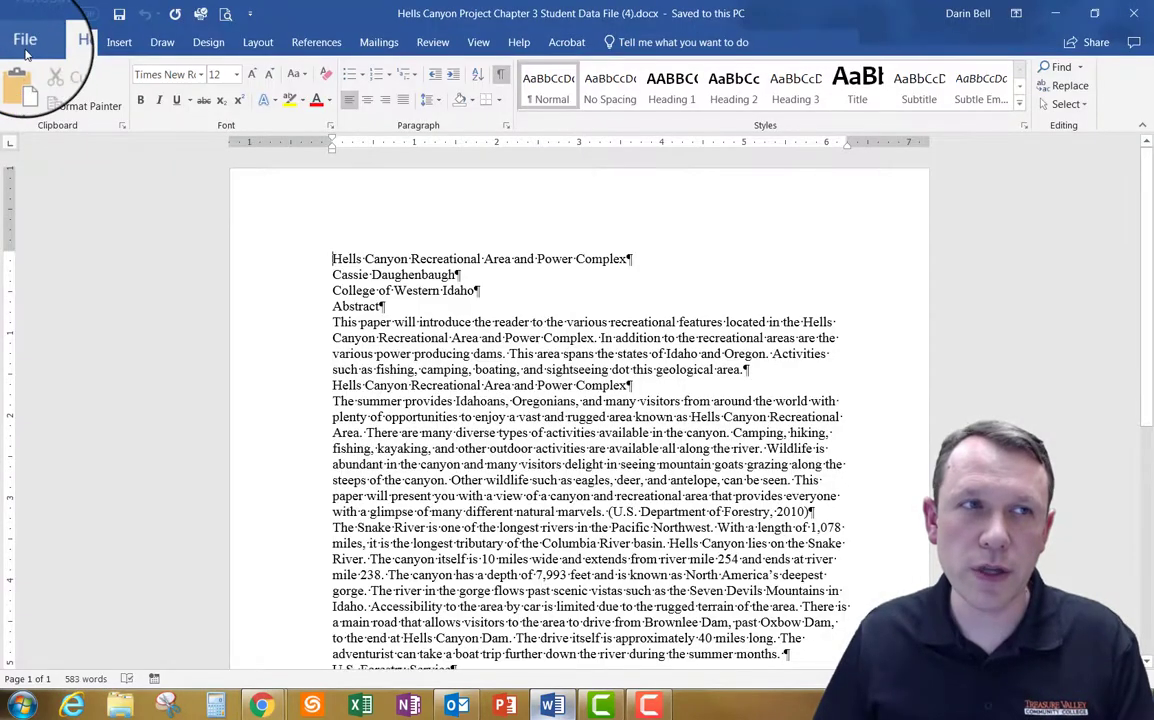
left_click(25, 45)
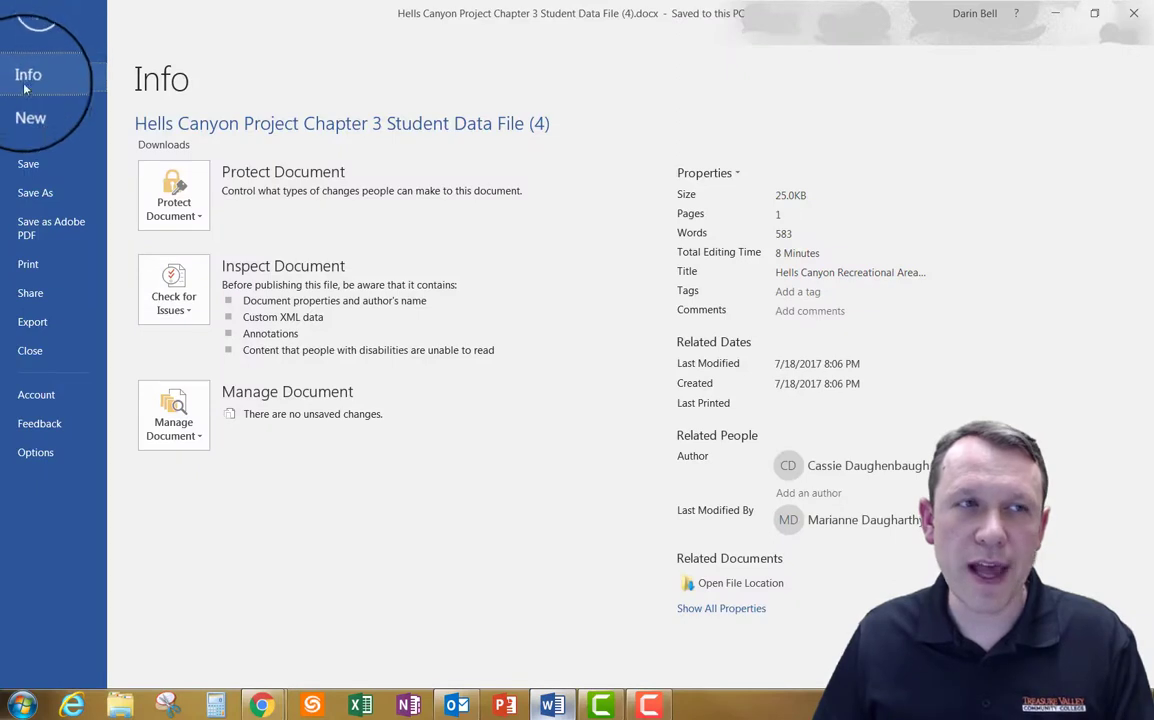
Search the new-document templates for 'mla' and preview the MLA style paper template
left_click(25, 110)
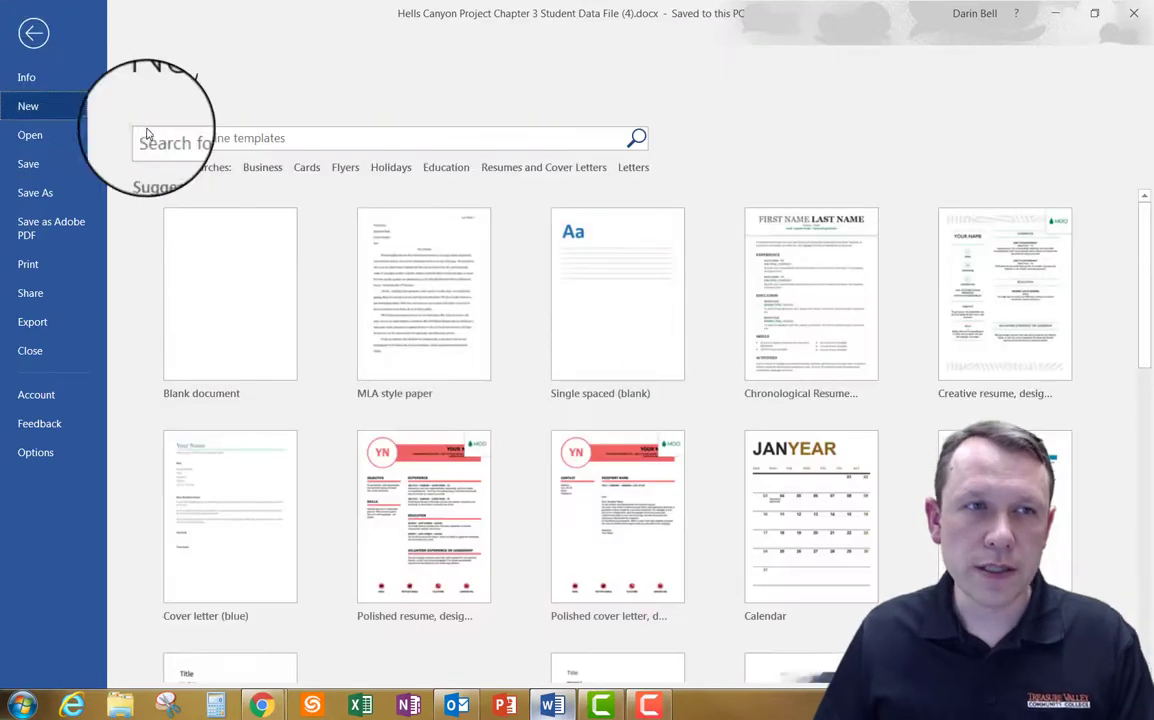
left_click(186, 137)
type("mla")
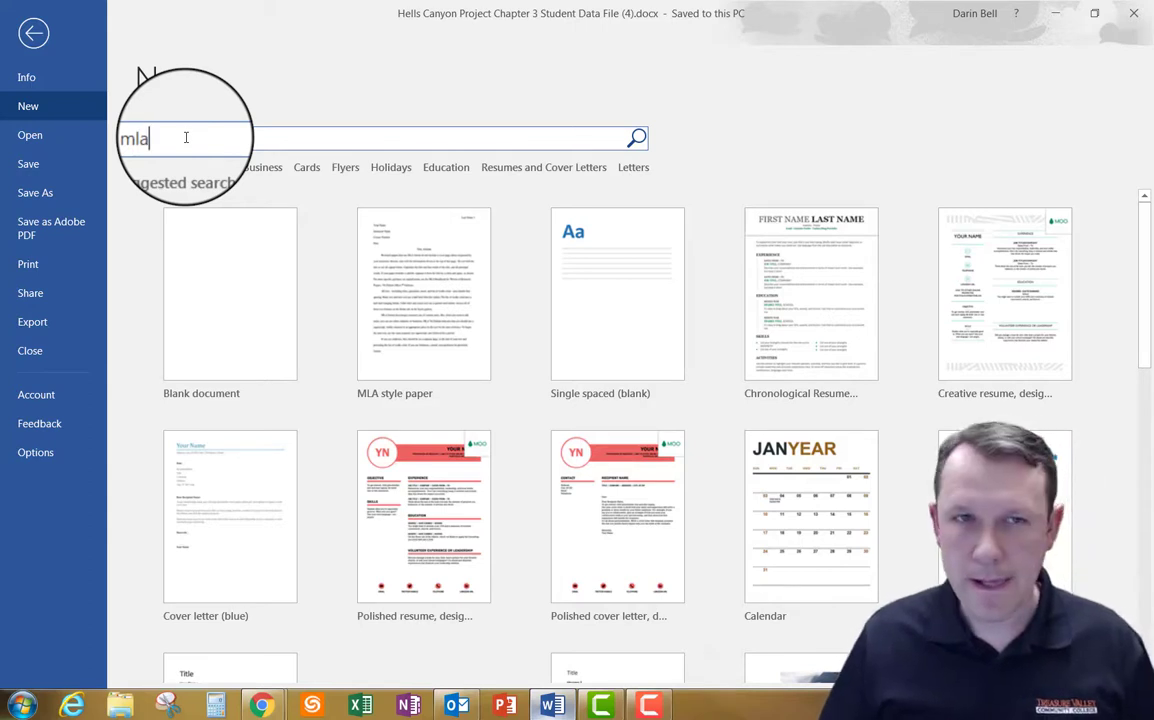
key("Return")
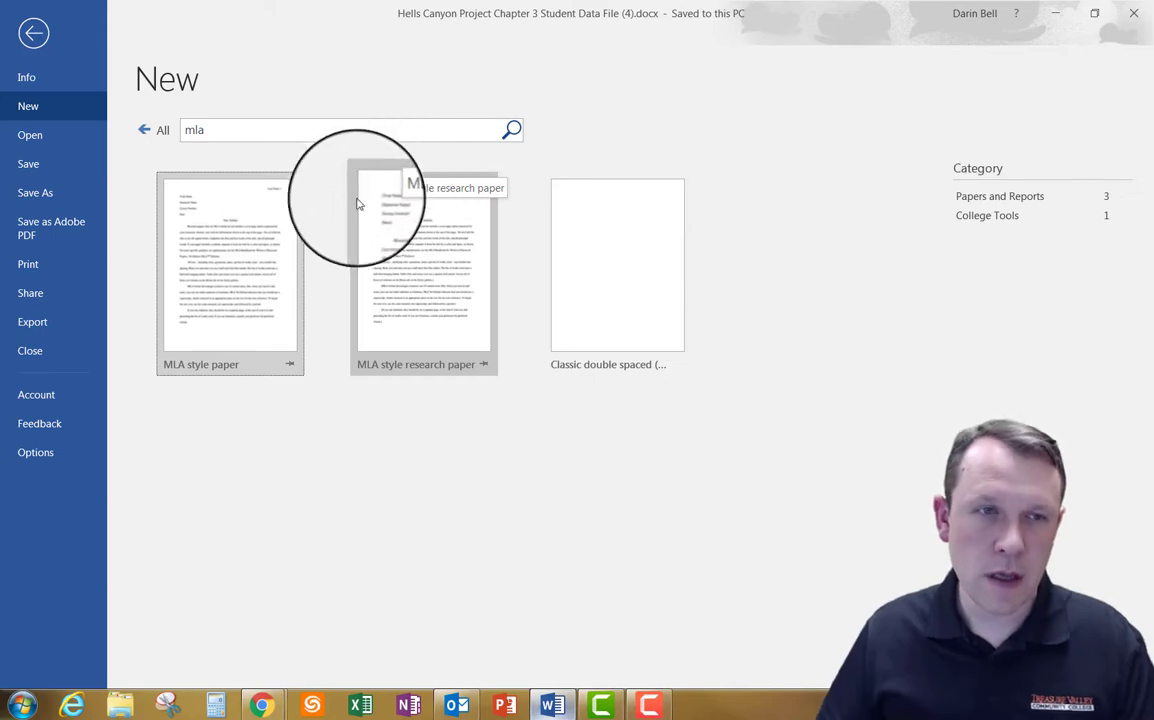
left_click(225, 265)
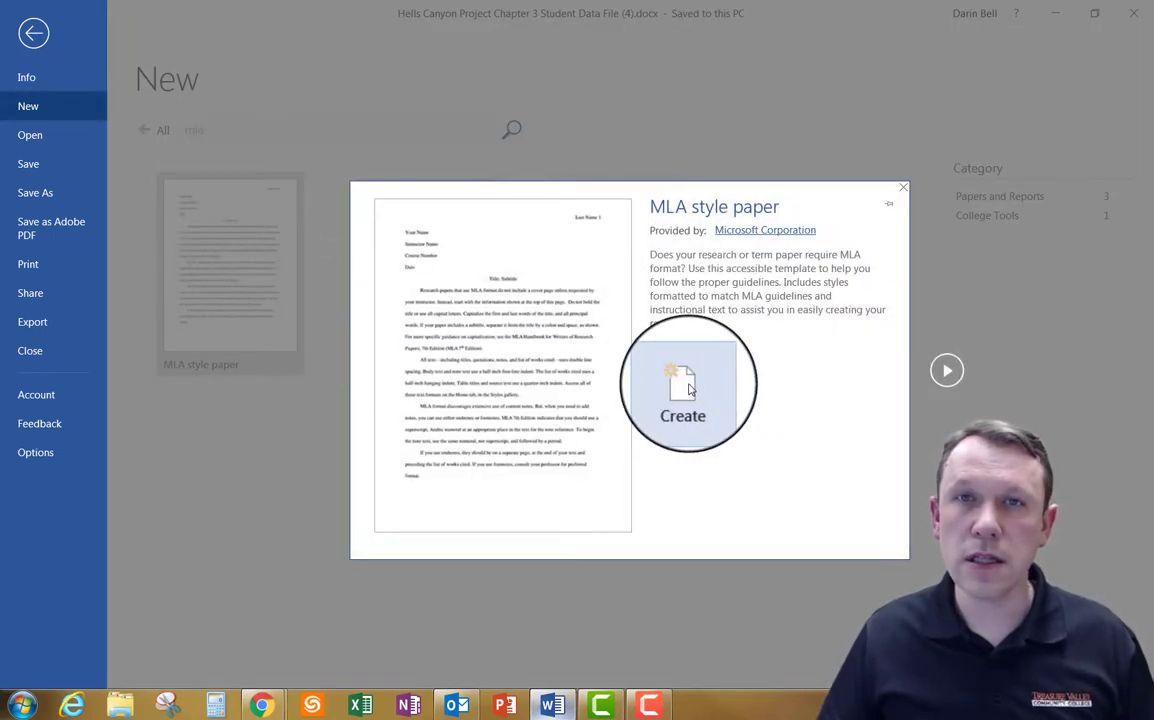
Create the MLA style paper document and save it in Word Chapter 3 as Student Checkup Word 3-2
left_click(688, 389)
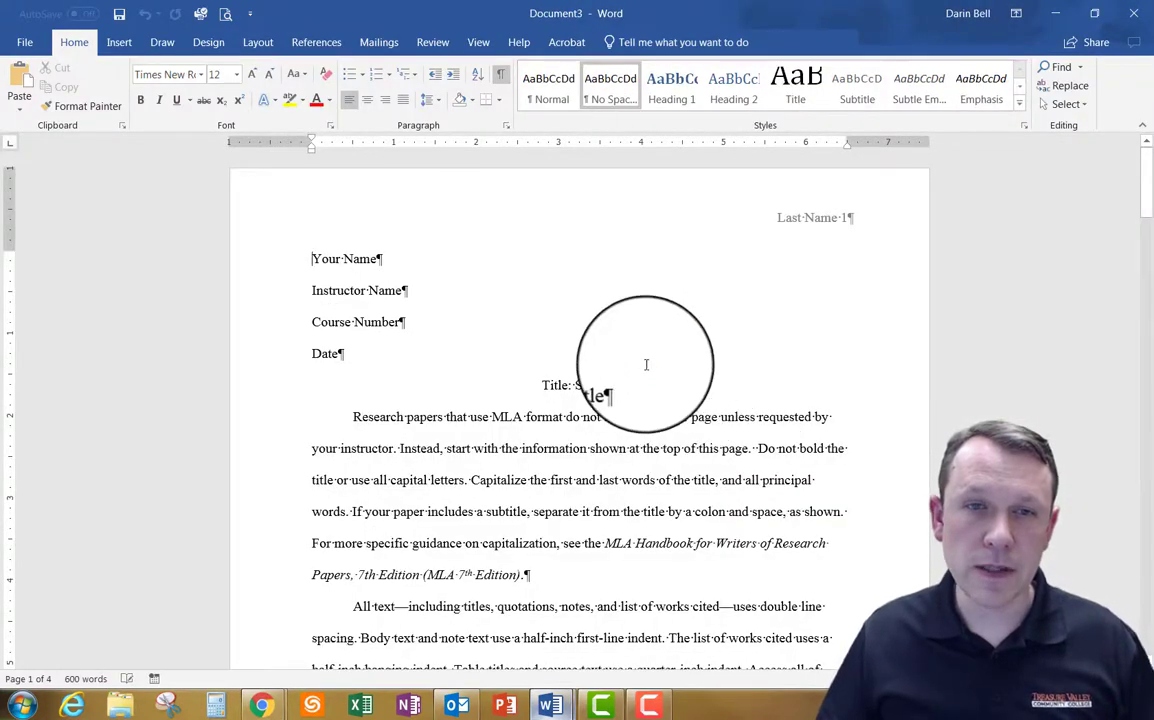
left_click(25, 42)
left_click(36, 192)
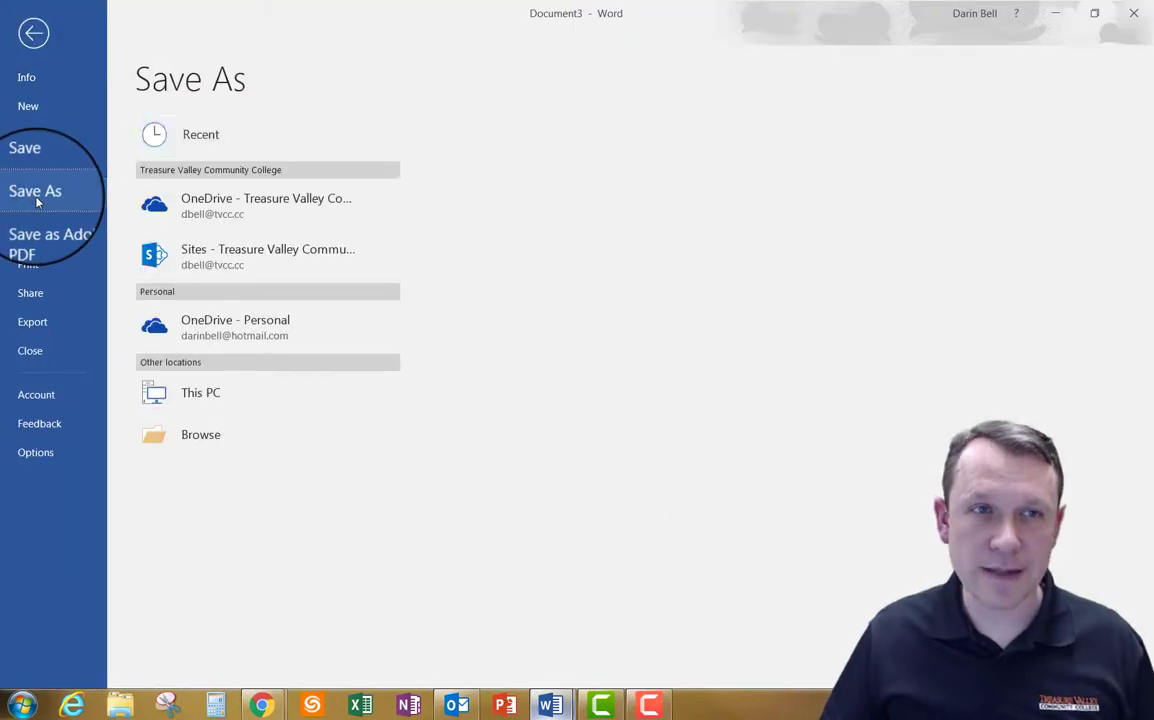
left_click(443, 438)
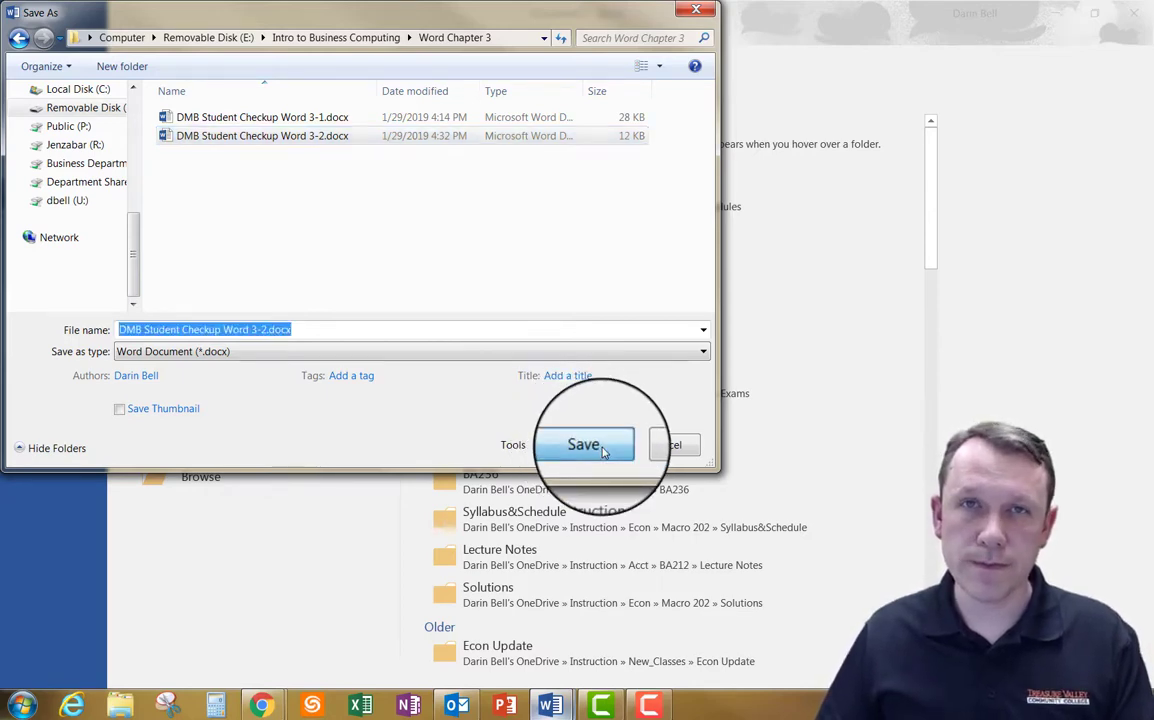
left_click(585, 448)
Restore and move the Student Checkup Word 3-2 window around, then maximize it again
left_click_drag(508, 14, 928, 289)
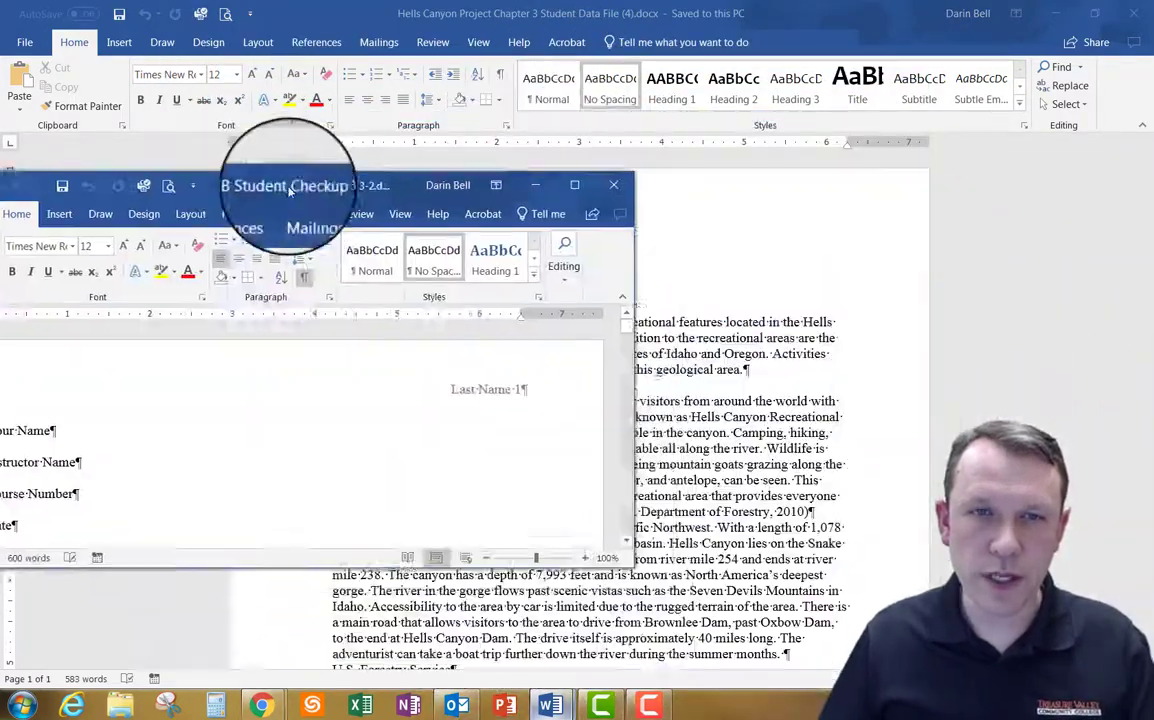
mouse_move(928, 289)
left_mouse_down()
mouse_move(633, 371)
mouse_move(739, 318)
left_mouse_up()
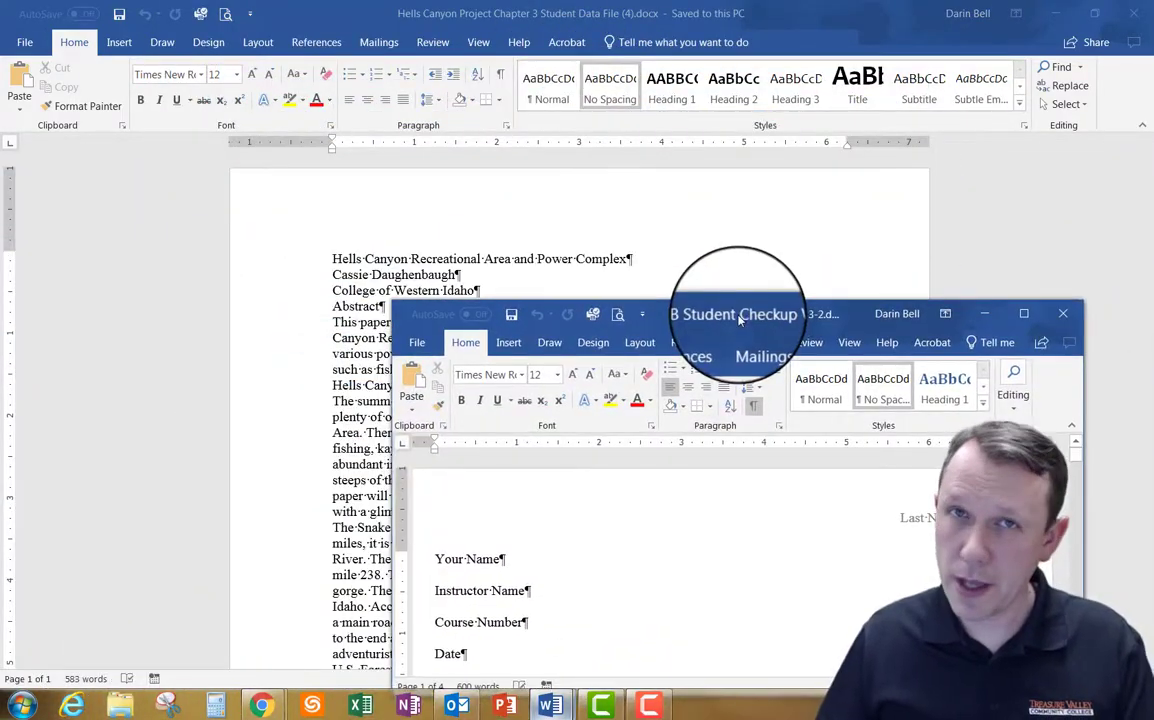
left_click_drag(739, 318, 840, 563)
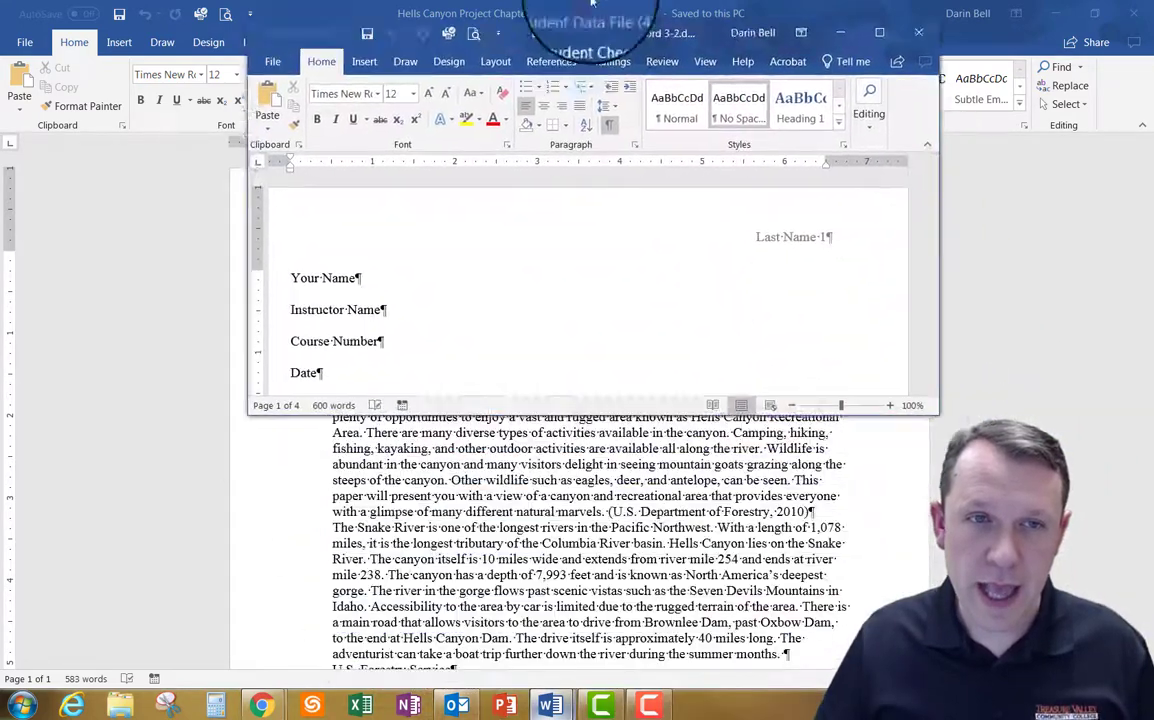
left_click_drag(840, 563, 590, 8)
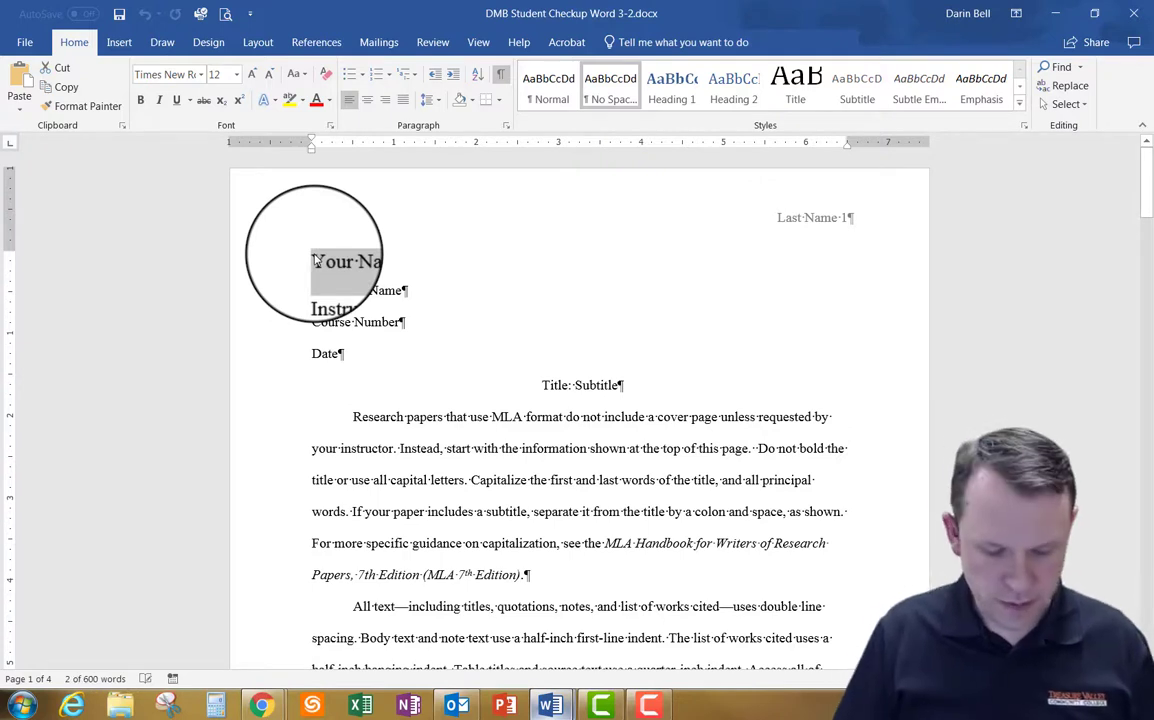
Enter the student's name in the heading and replace the header's Last Name placeholder with the surname
type("D")
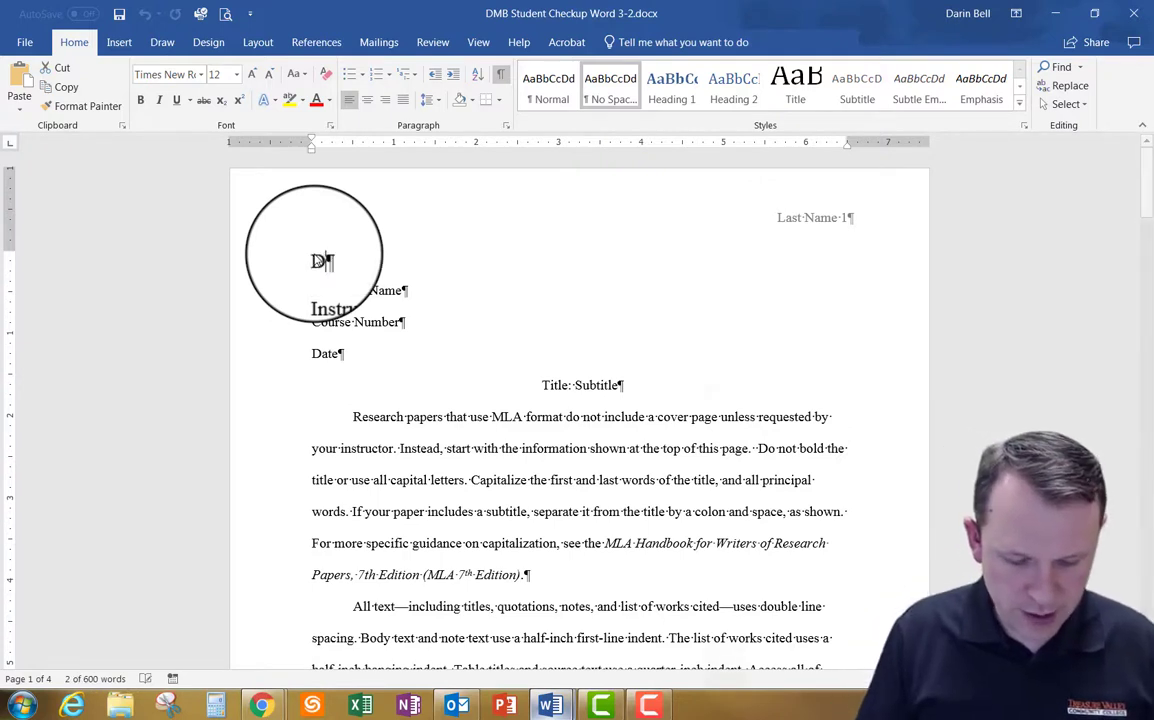
type("arin Bell")
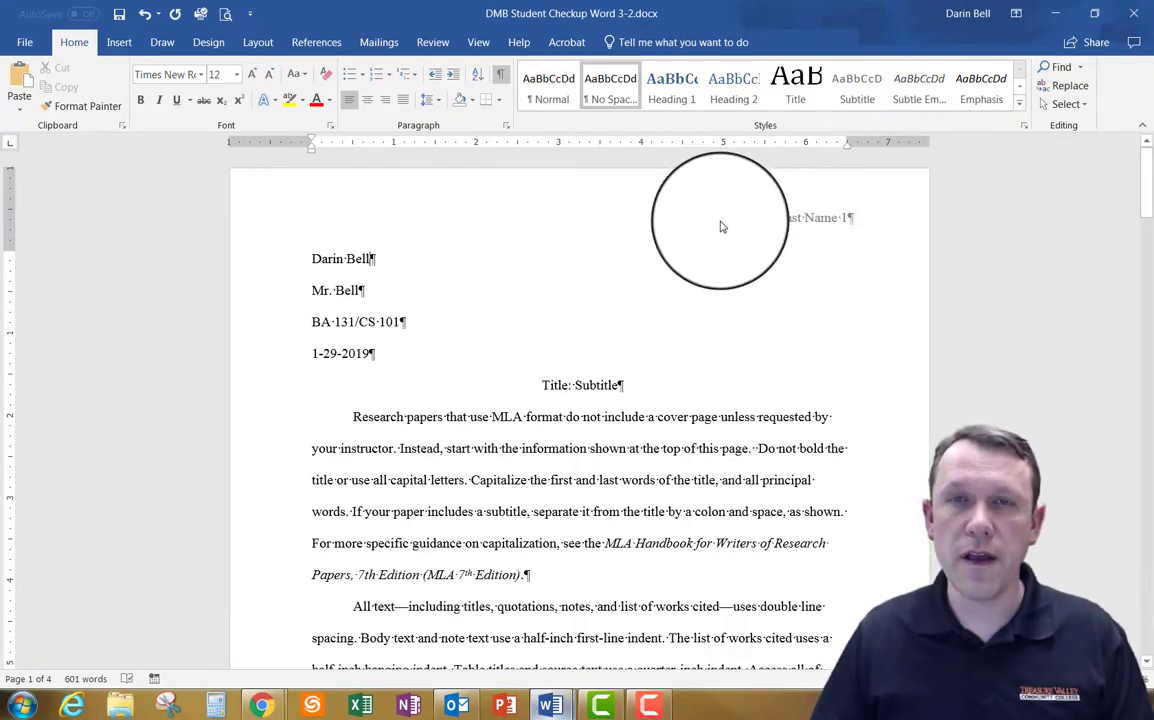
double_click(612, 230)
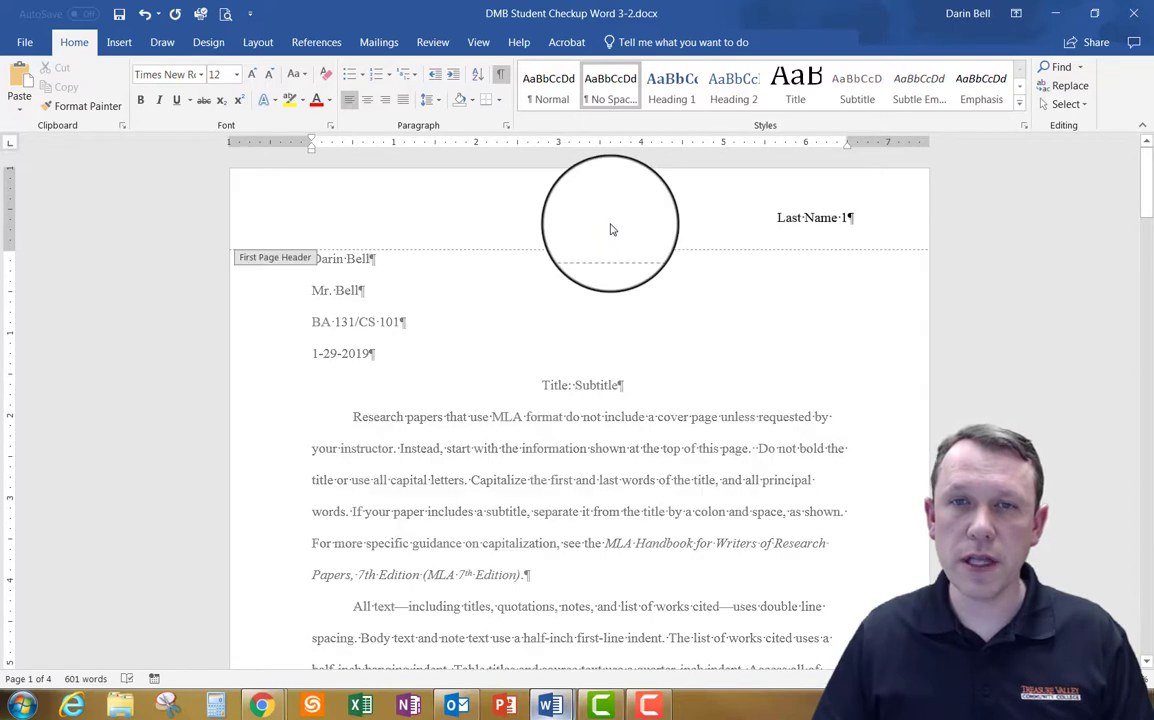
left_click(778, 218)
type("Bell")
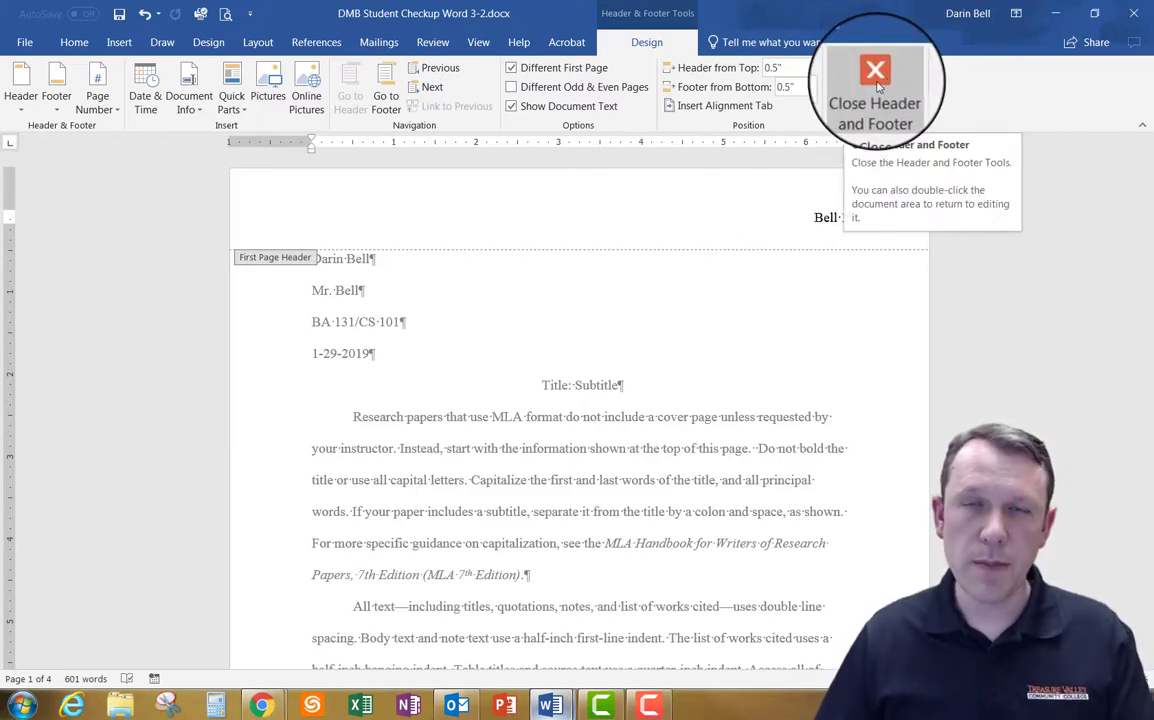
left_click(877, 87)
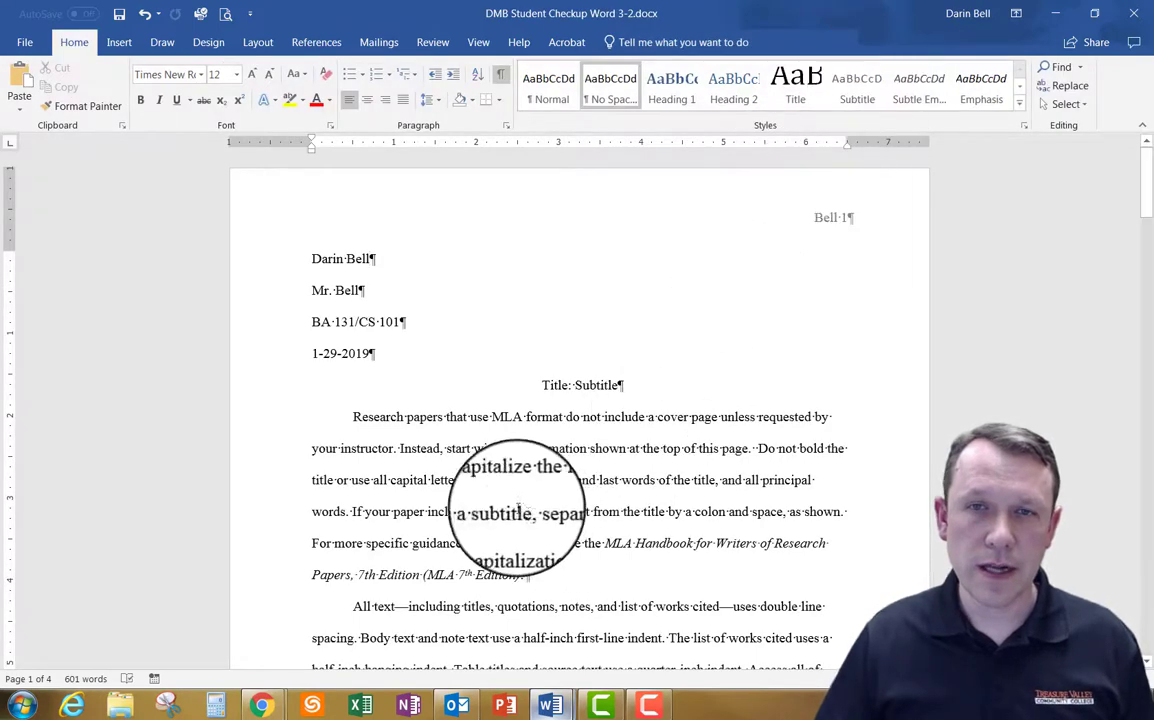
Delete the Hells Canyon title block and opening summary paragraph
triple_click(490, 445)
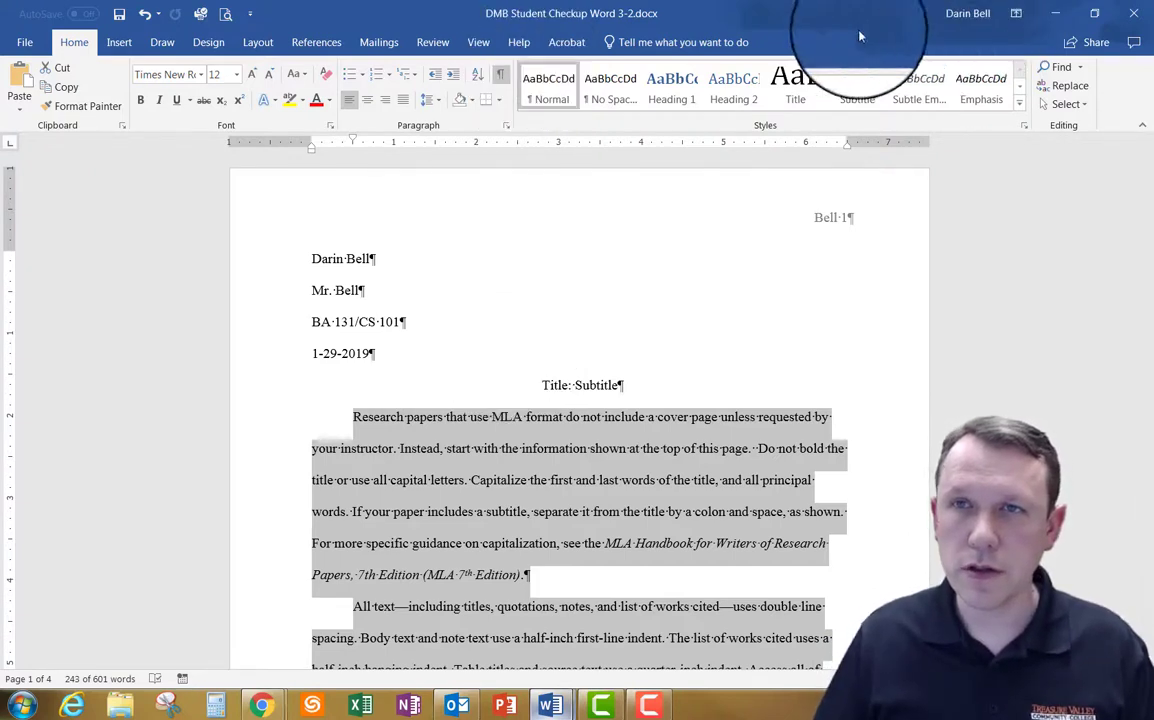
left_click(1058, 13)
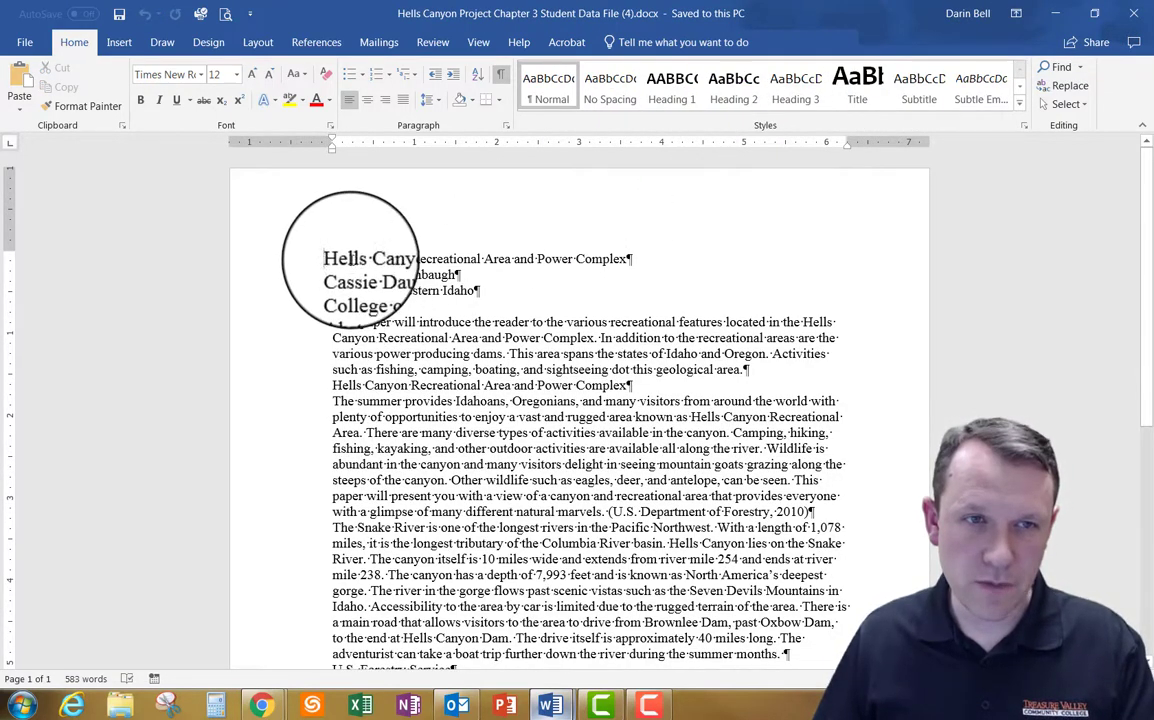
mouse_move(333, 259)
left_mouse_down()
mouse_move(681, 368)
mouse_move(747, 369)
mouse_move(740, 380)
left_mouse_up()
key("Delete")
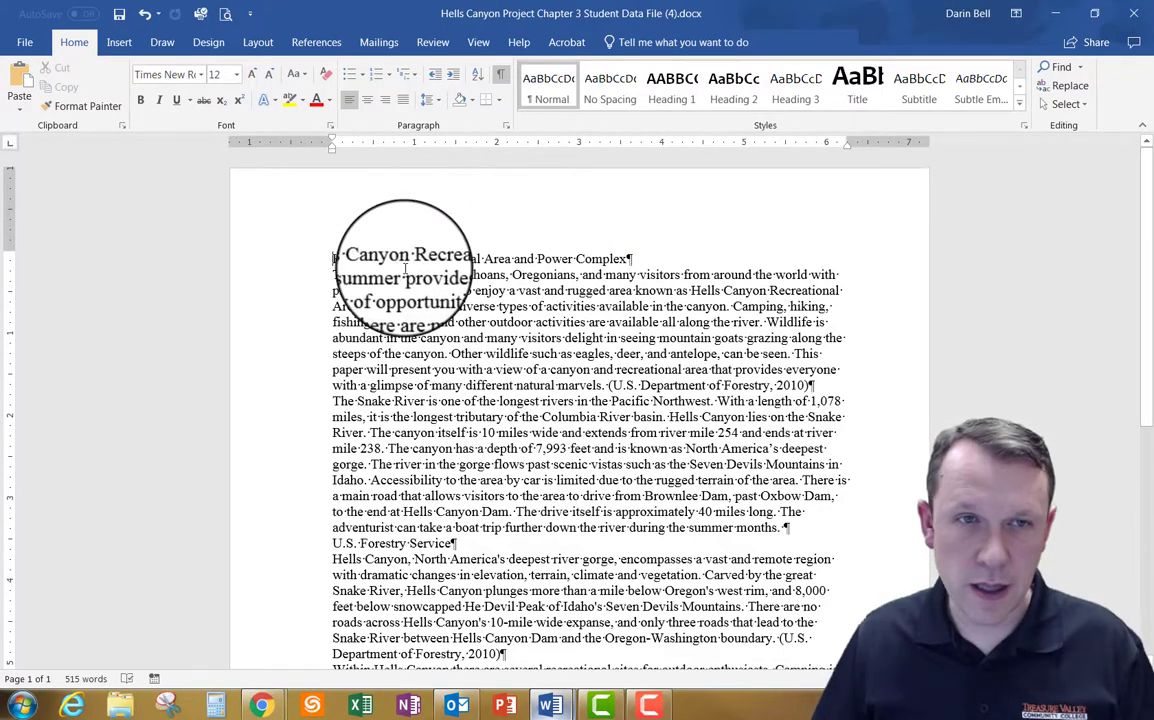
Select the remaining Hells Canyon paper text
scroll(386, 258, "down", 5)
scroll(412, 283, "down", 3)
scroll(386, 258, "up", 6)
scroll(400, 268, "up", 3)
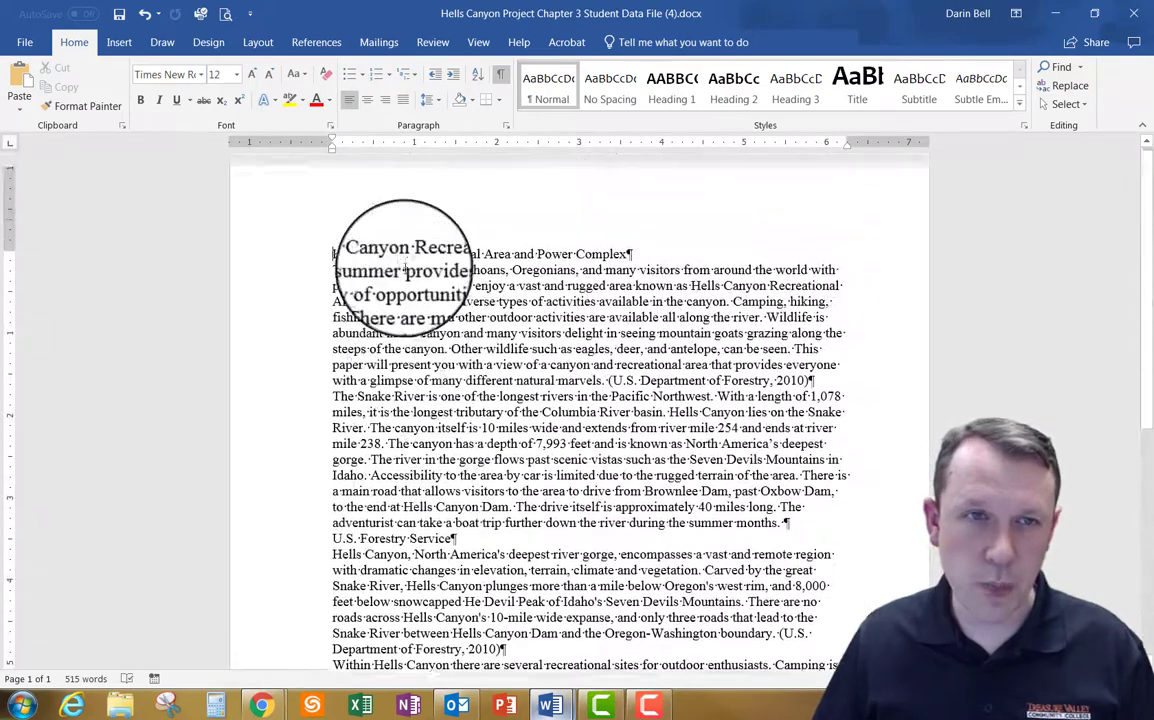
mouse_move(332, 258)
left_mouse_down()
mouse_move(415, 258)
mouse_move(850, 525)
left_mouse_up()
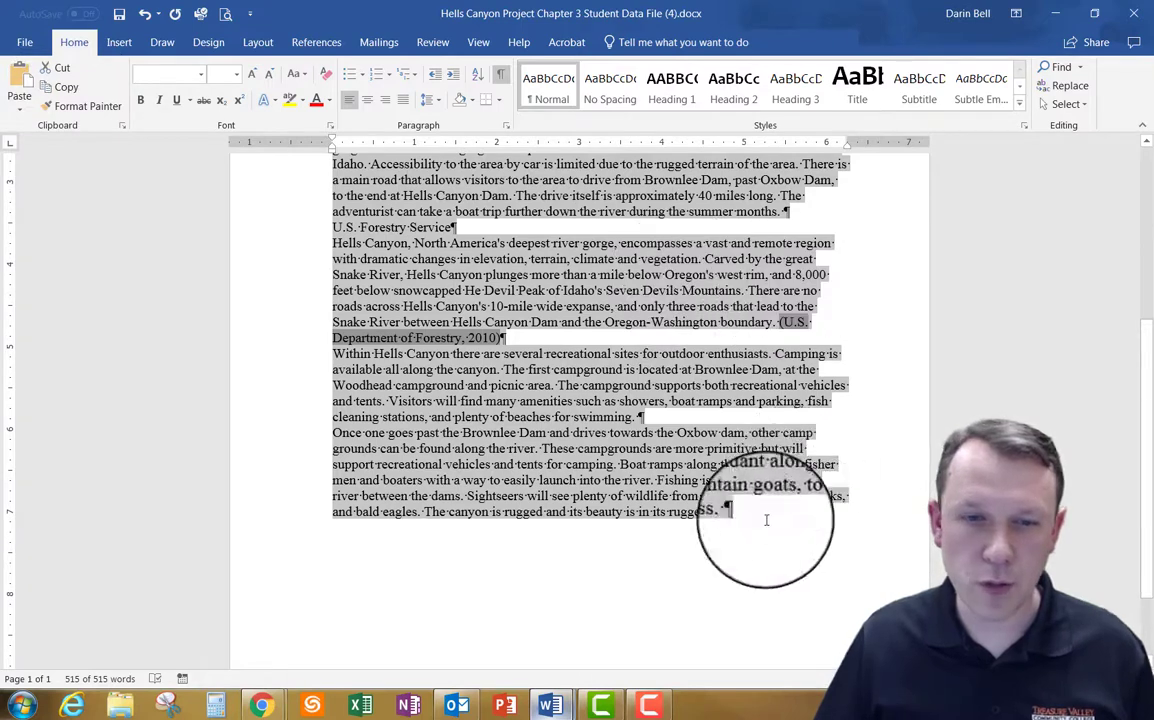
Switch to the DMB Student Checkup document and select the template's sample body text
left_click(550, 705)
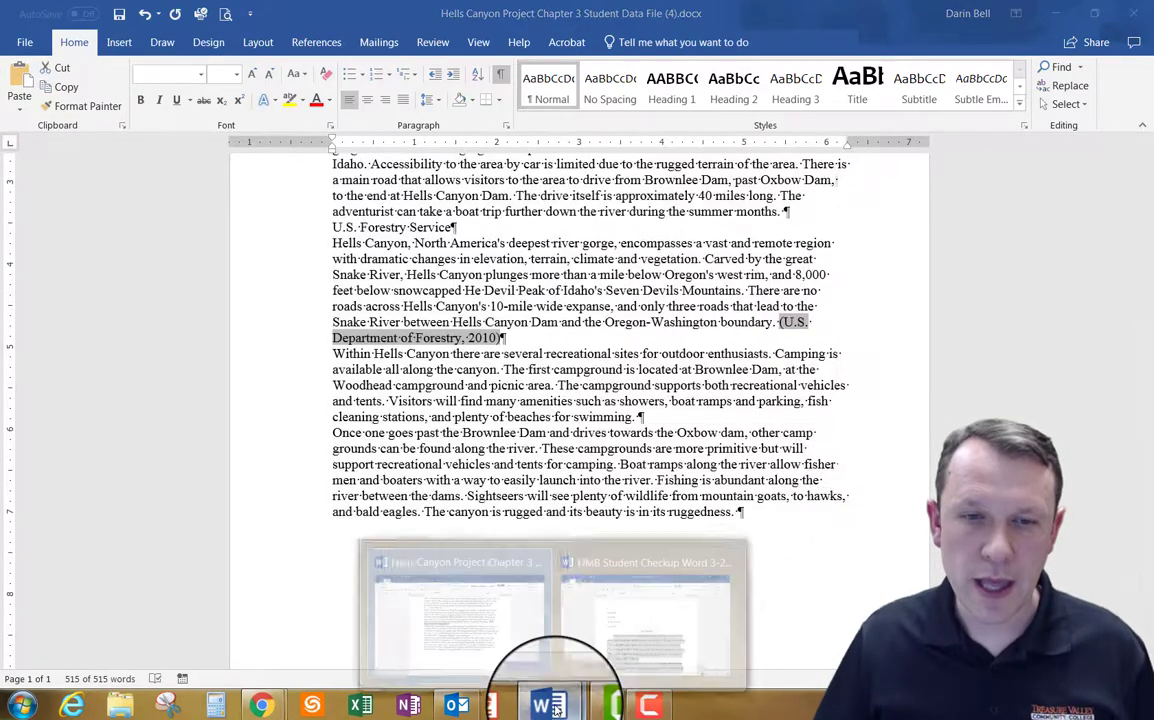
left_click(640, 612)
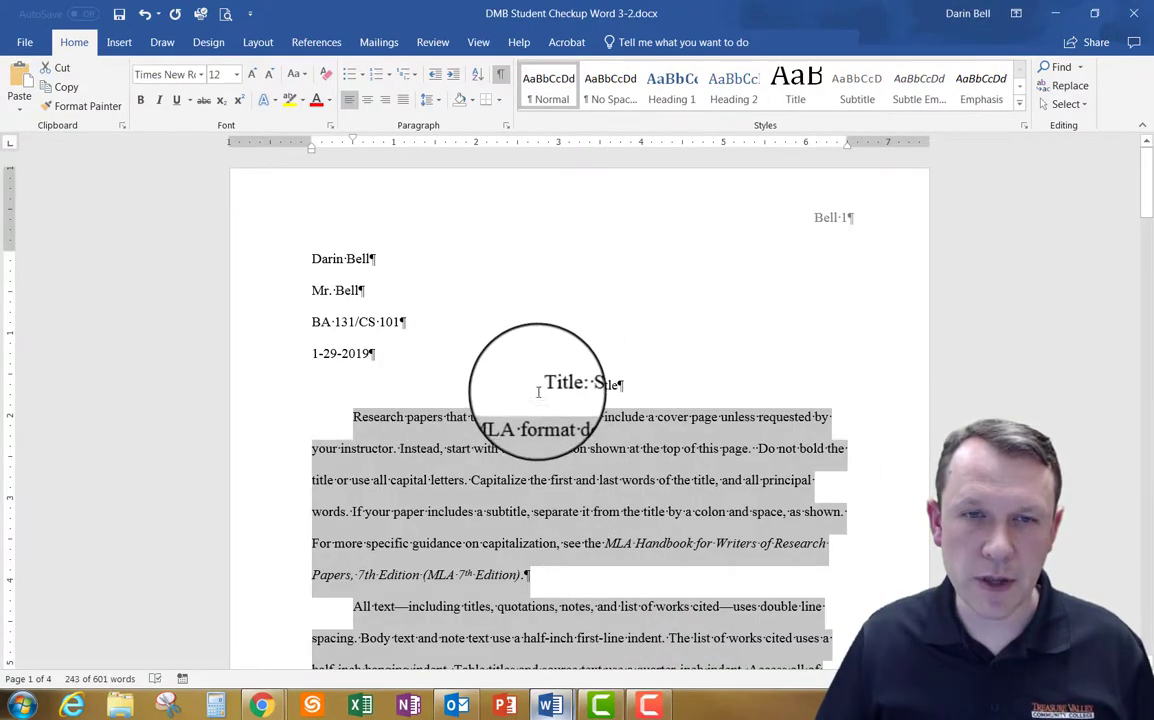
left_click_drag(542, 386, 584, 386)
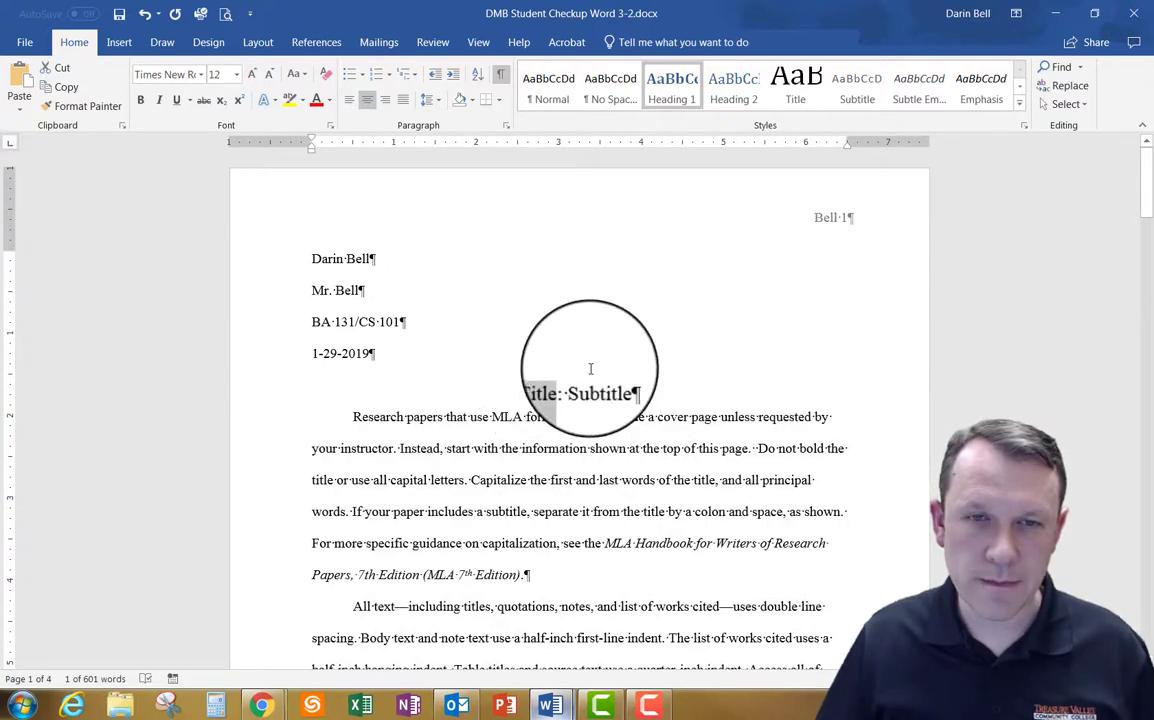
left_click(545, 374)
mouse_move(544, 386)
left_mouse_down()
mouse_move(740, 517)
mouse_move(850, 695)
left_mouse_up()
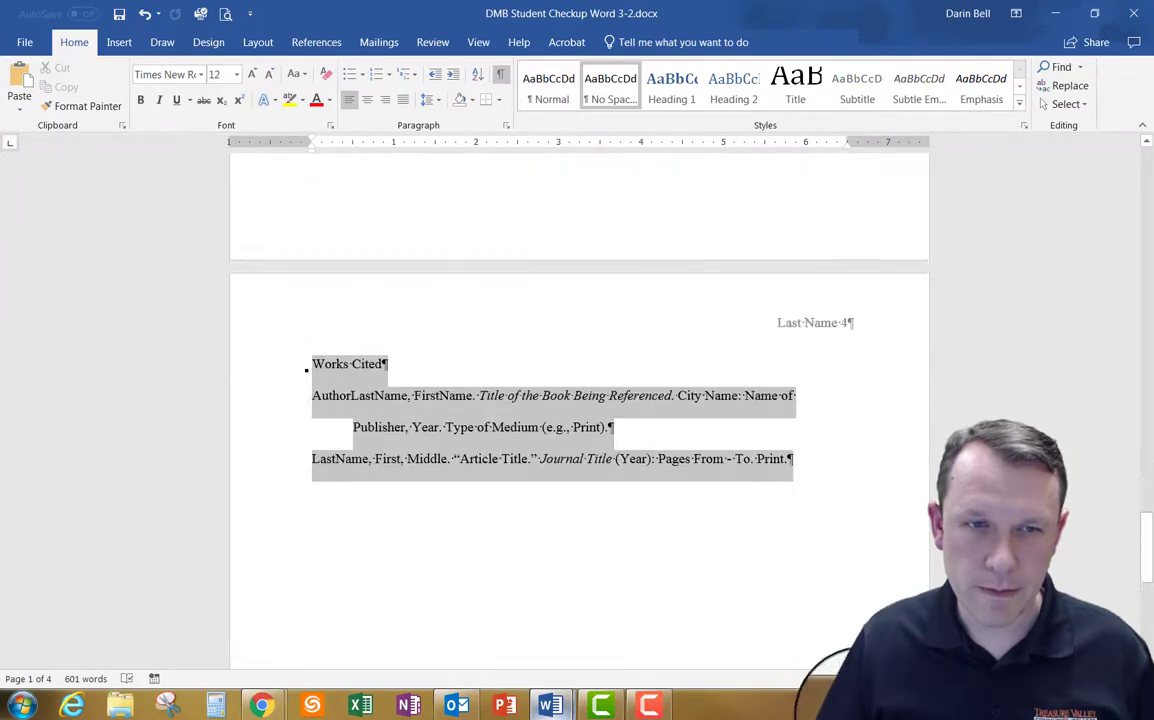
left_click_drag(850, 690, 734, 26)
Replace the template's sample body with the pasted Hells Canyon paper text
left_click(765, 325)
left_click_drag(765, 325, 716, 536)
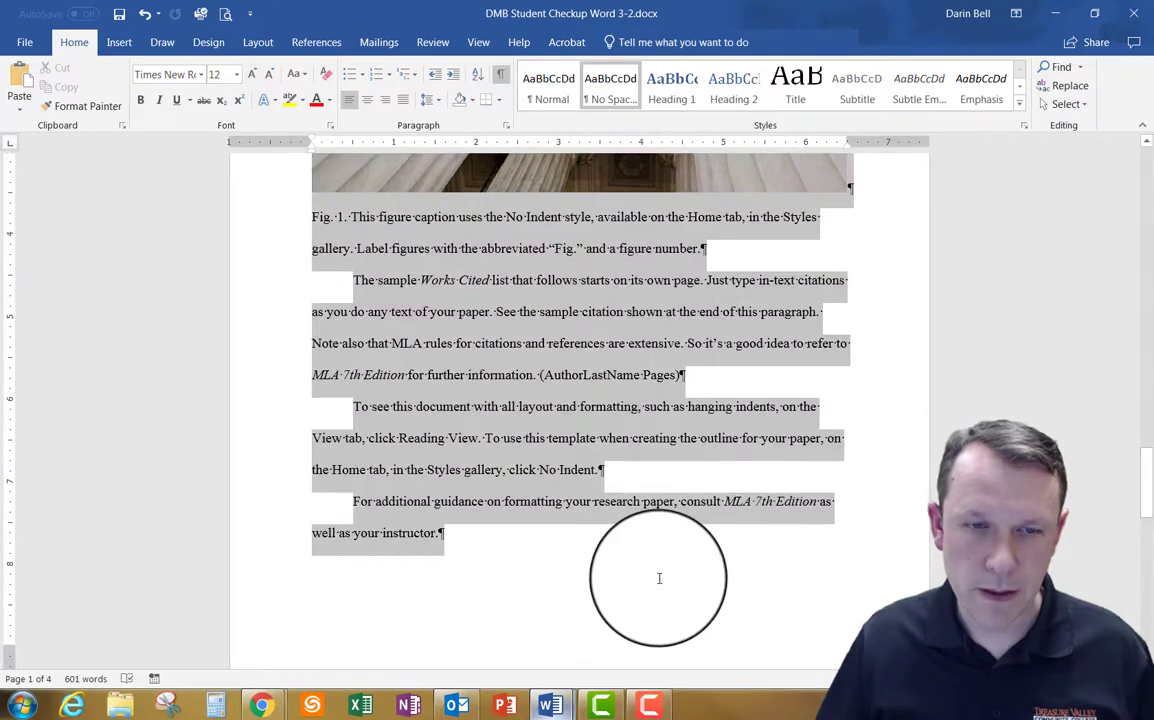
key("Delete")
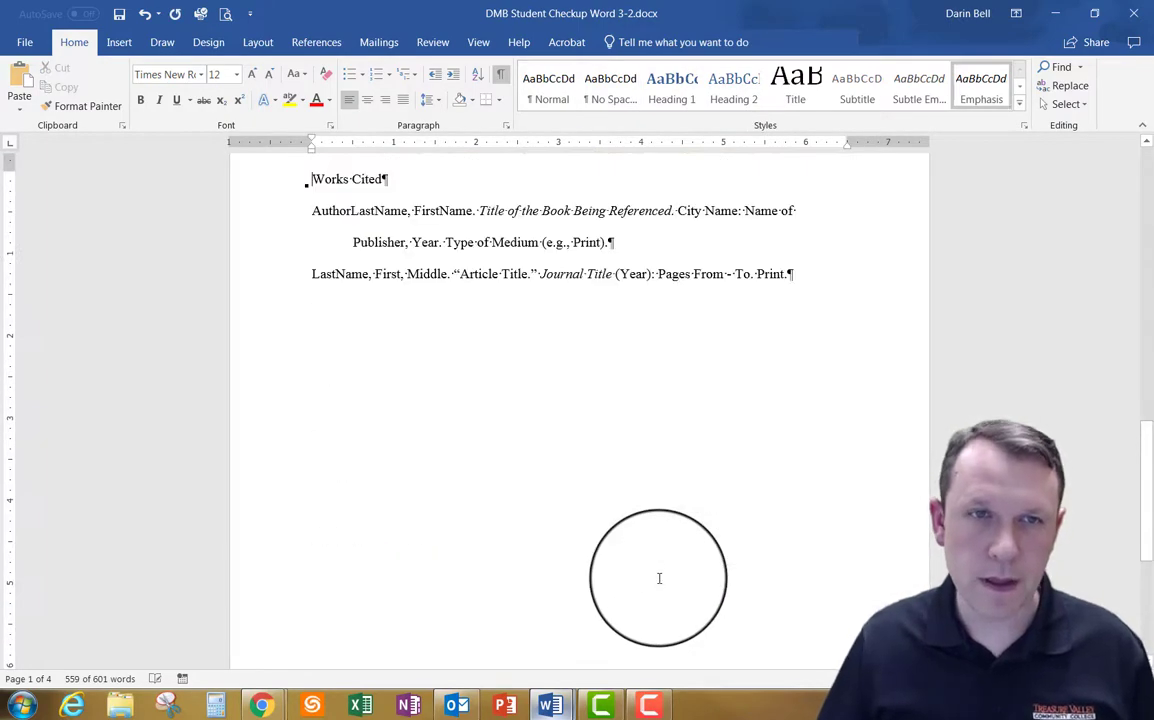
key("ctrl+v")
scroll(546, 373, "up", 10)
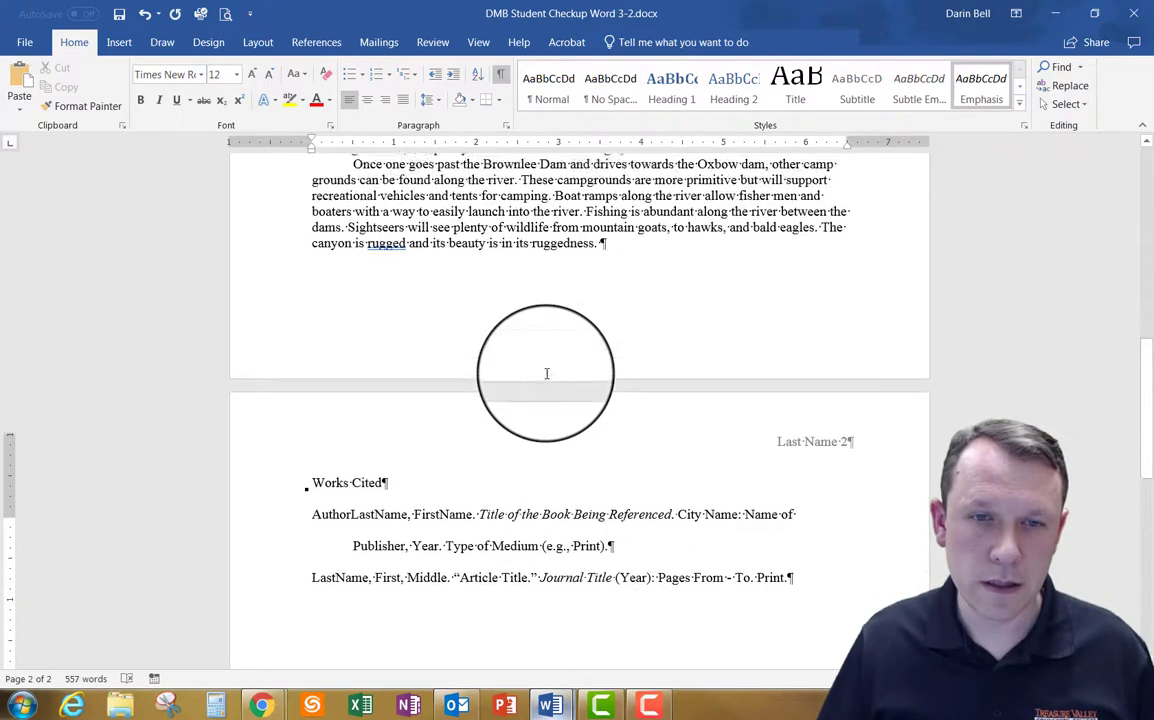
scroll(546, 373, "up", 9)
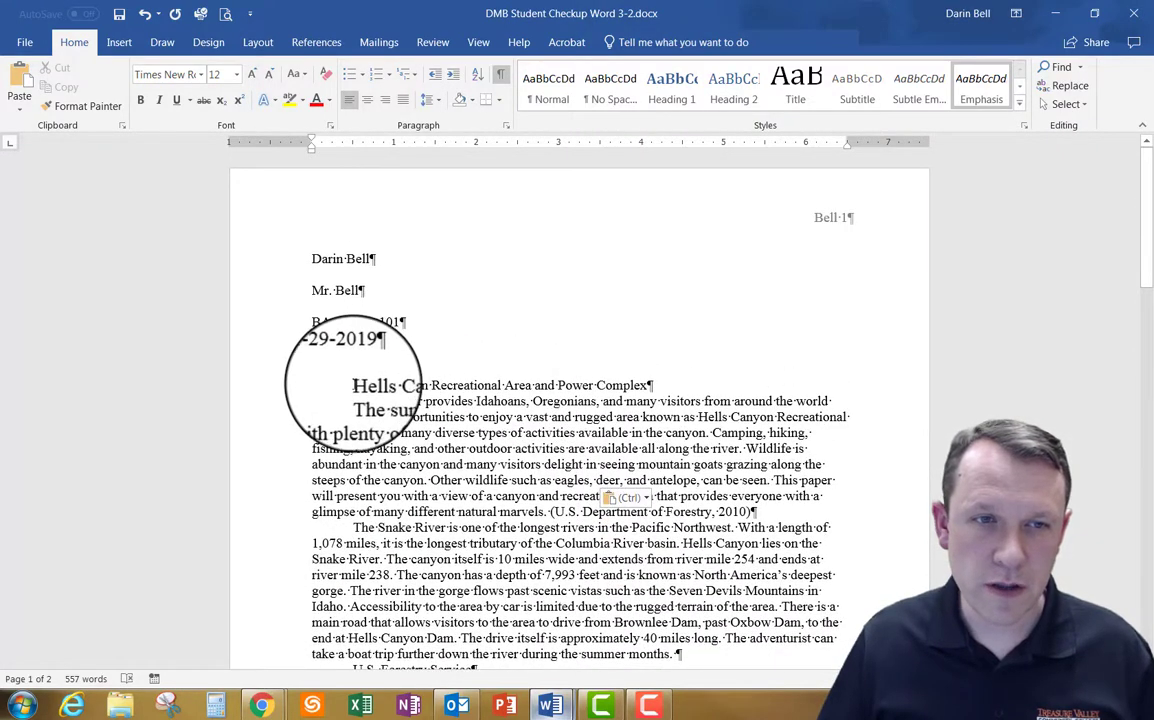
Center the Hells Canyon title line with its indent removed
left_click_drag(353, 385, 652, 386)
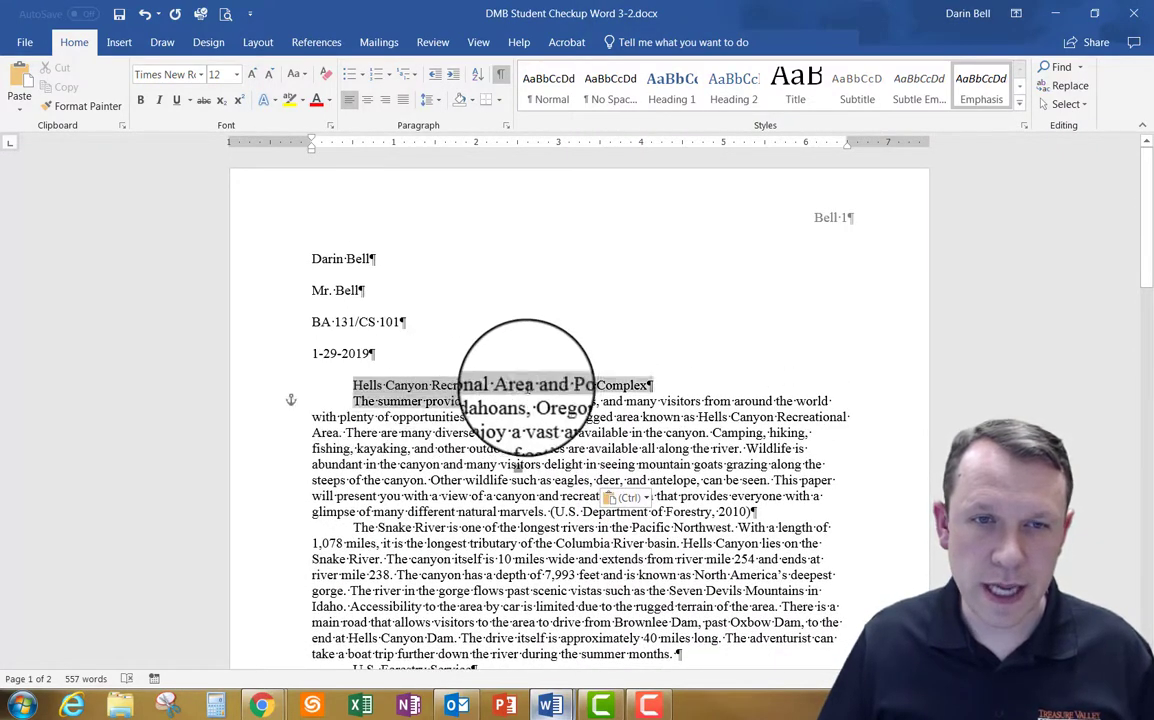
left_click(353, 389)
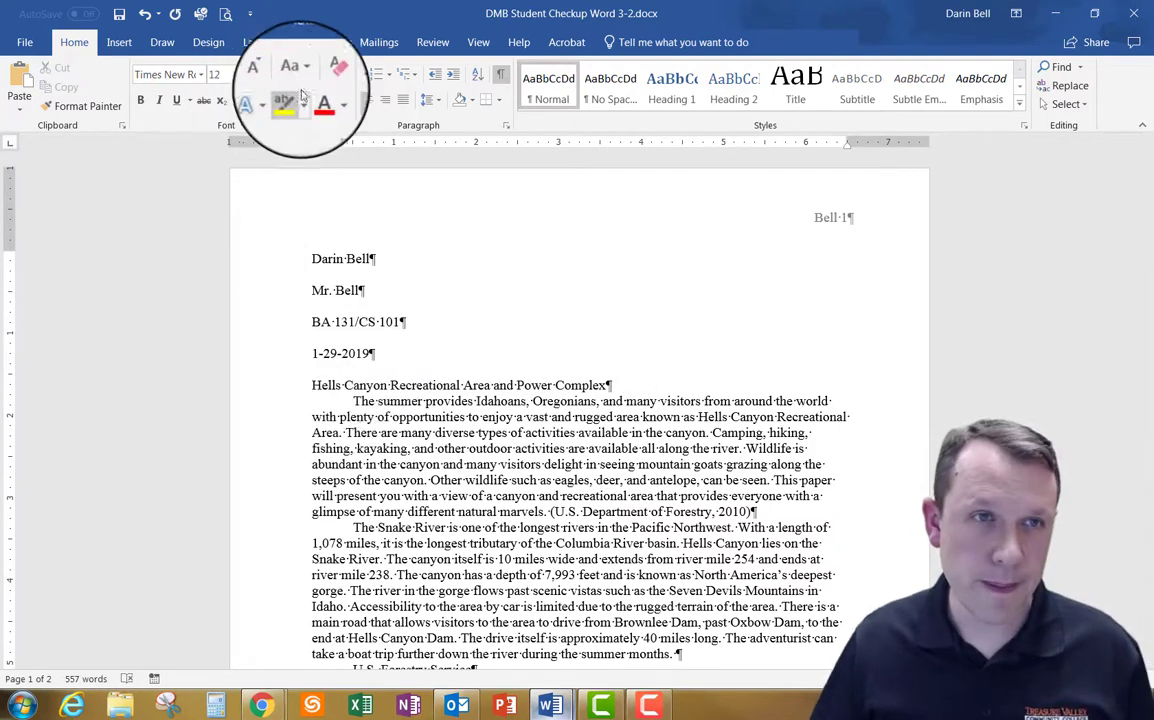
left_click(367, 100)
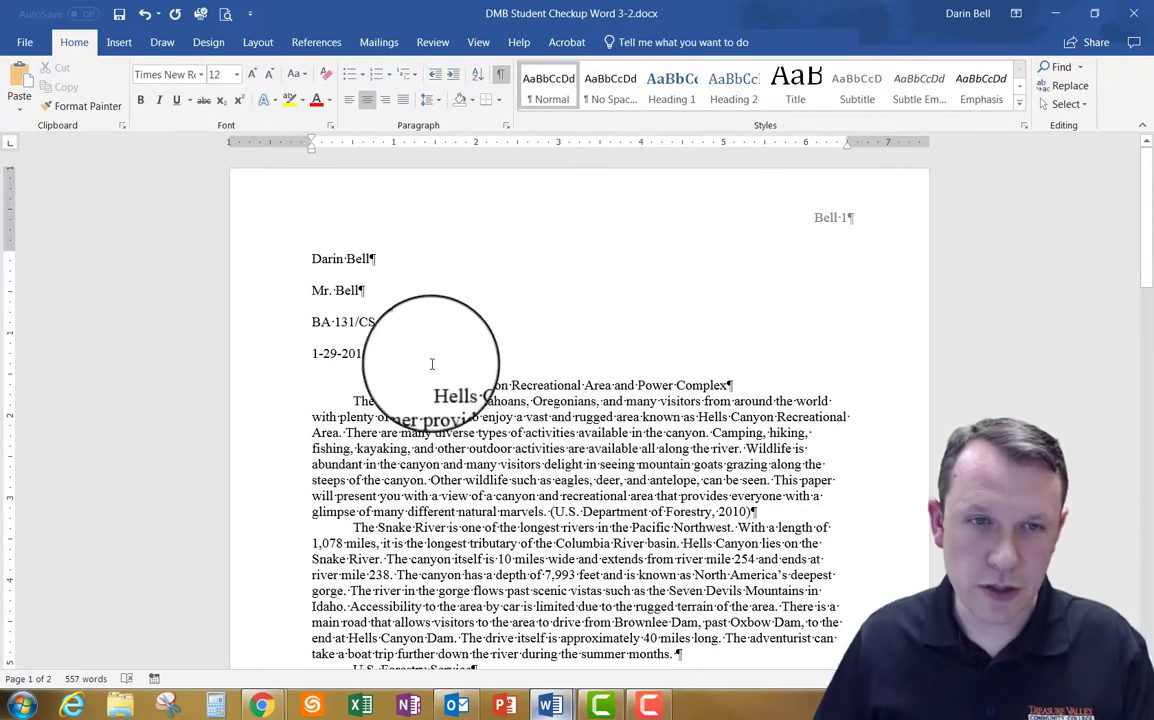
Set the whole paper to 2.0 line spacing and reselect the title line
mouse_move(431, 385)
left_mouse_down()
mouse_move(618, 627)
mouse_move(644, 591)
left_mouse_up()
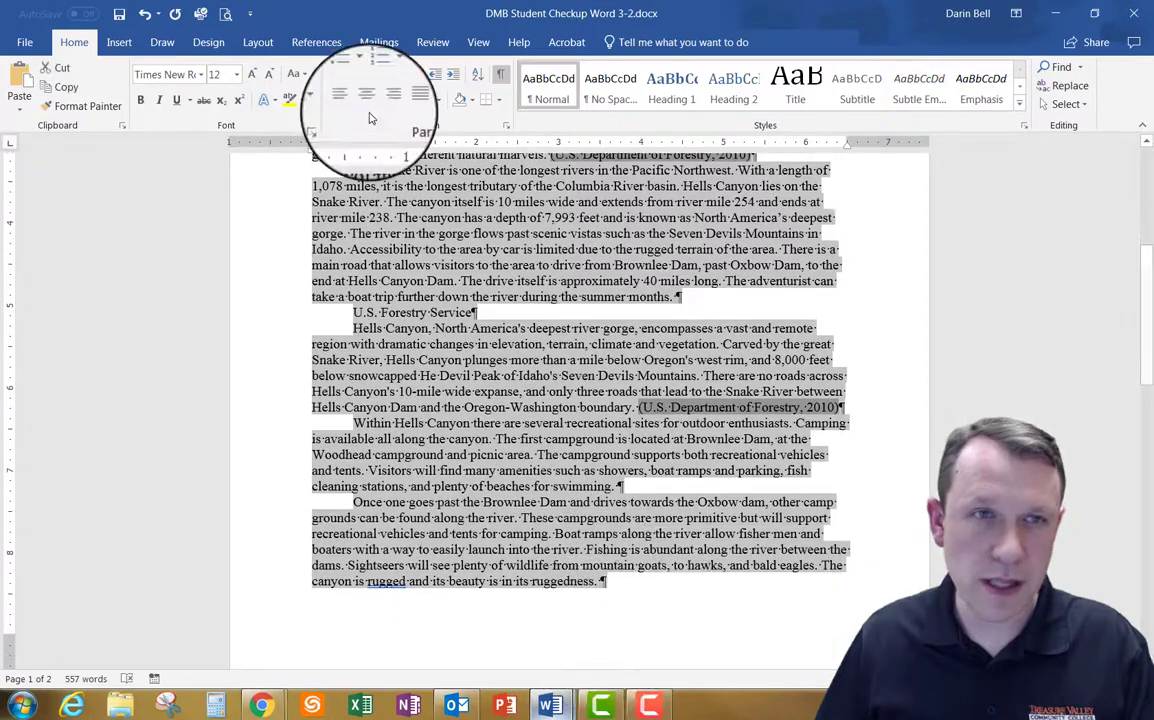
left_click(437, 104)
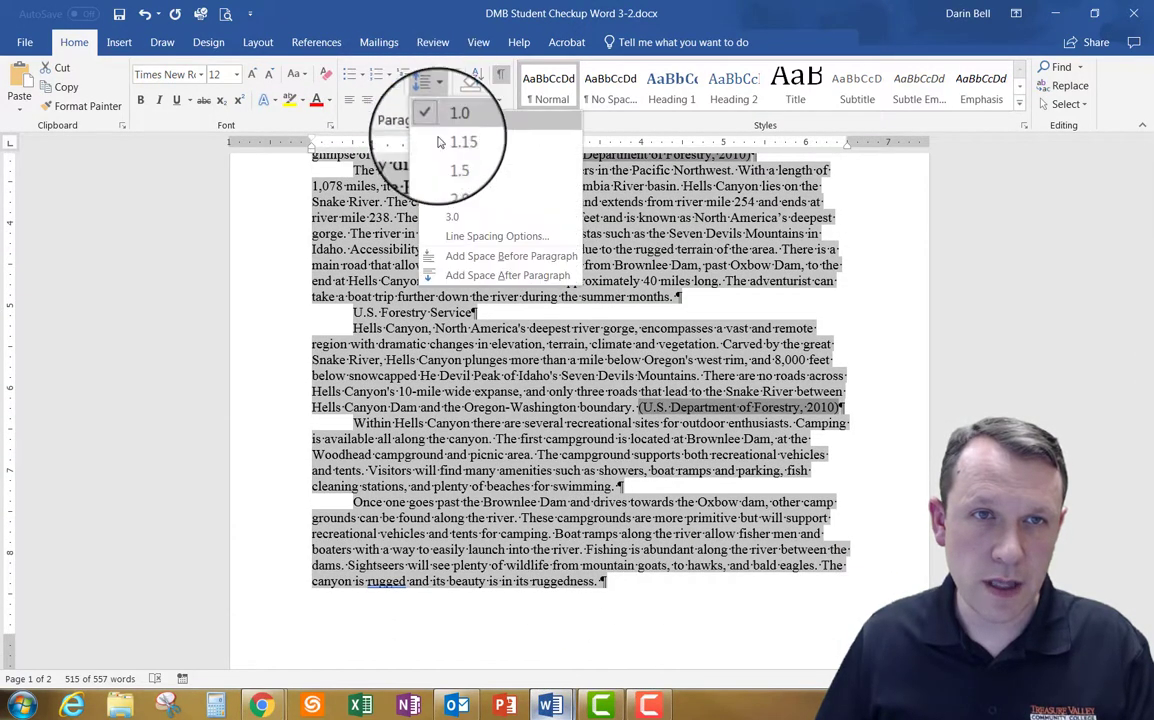
left_click(451, 180)
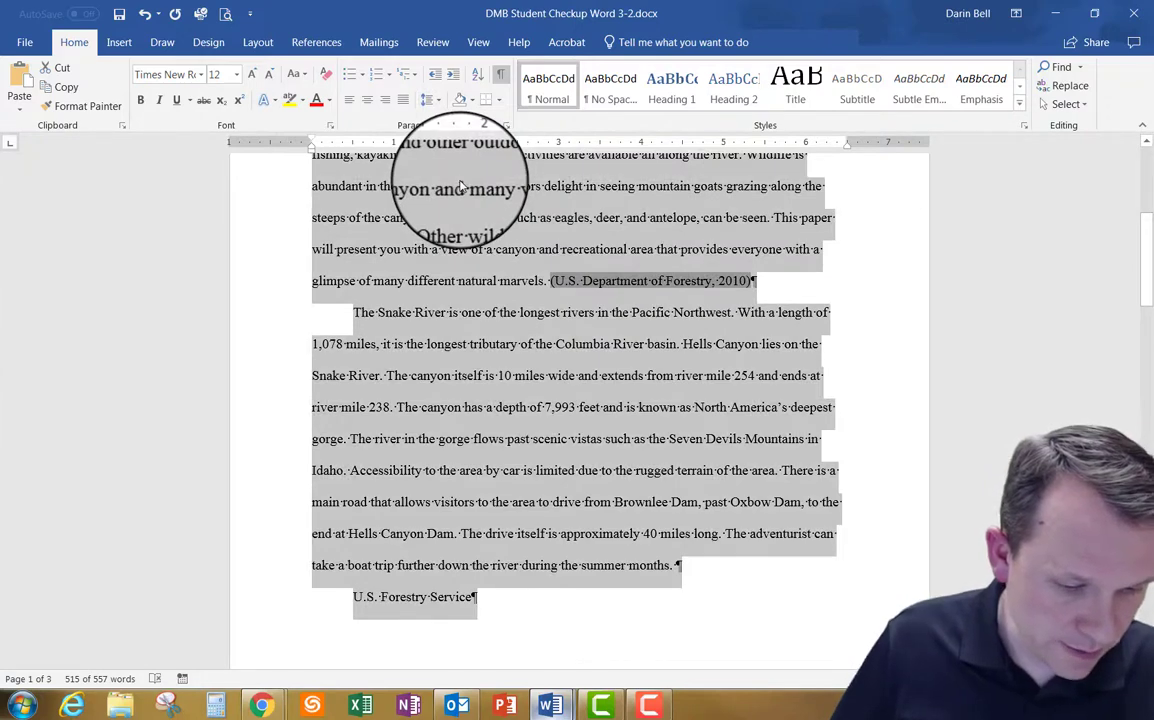
scroll(460, 187, "up", 5)
left_click(433, 385)
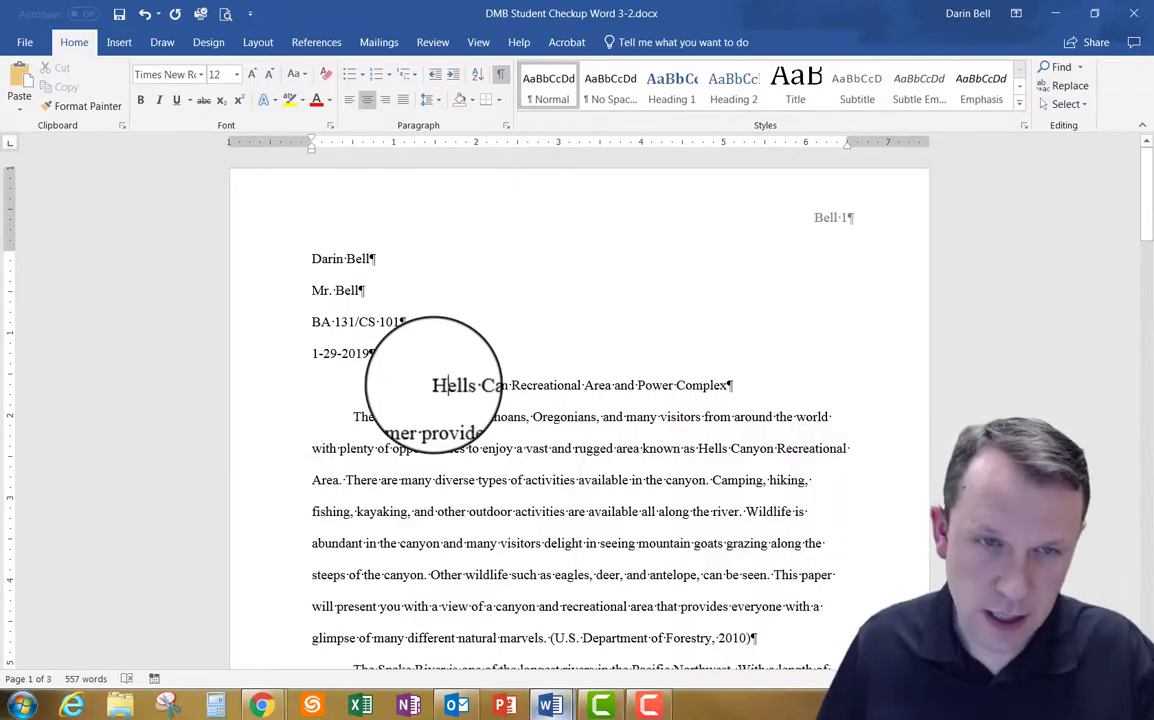
left_click_drag(432, 385, 724, 393)
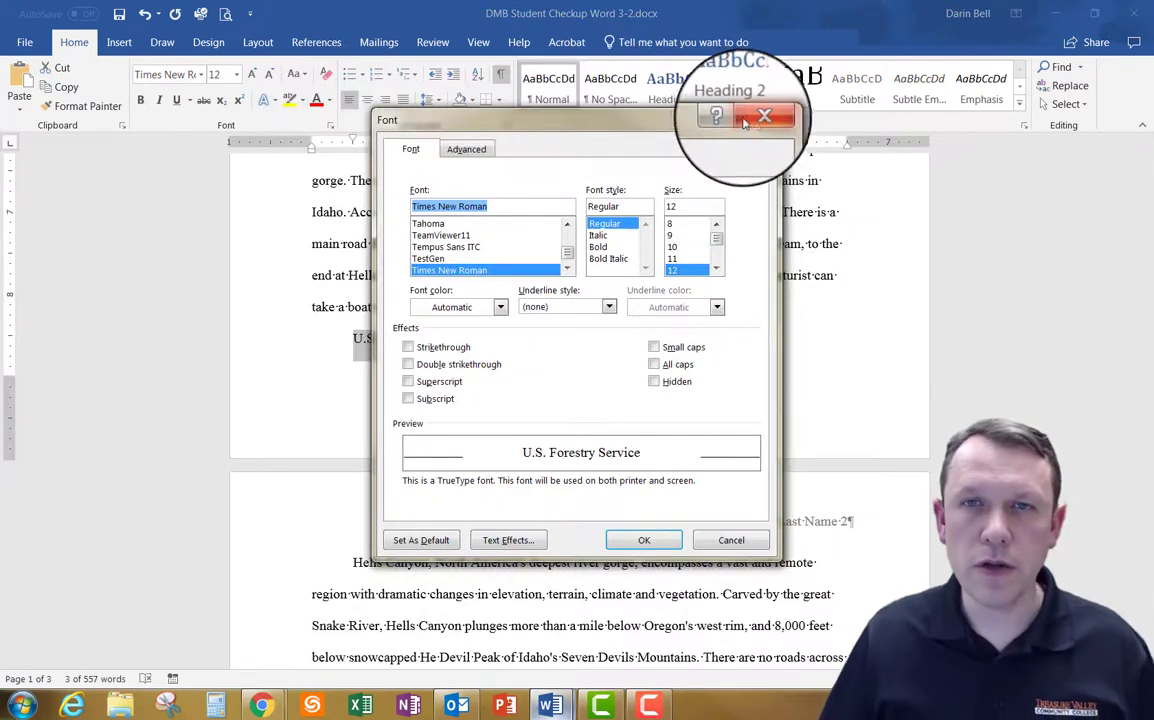
Apply All caps in the Font dialog to the U.S. Forestry Service line
left_click(757, 116)
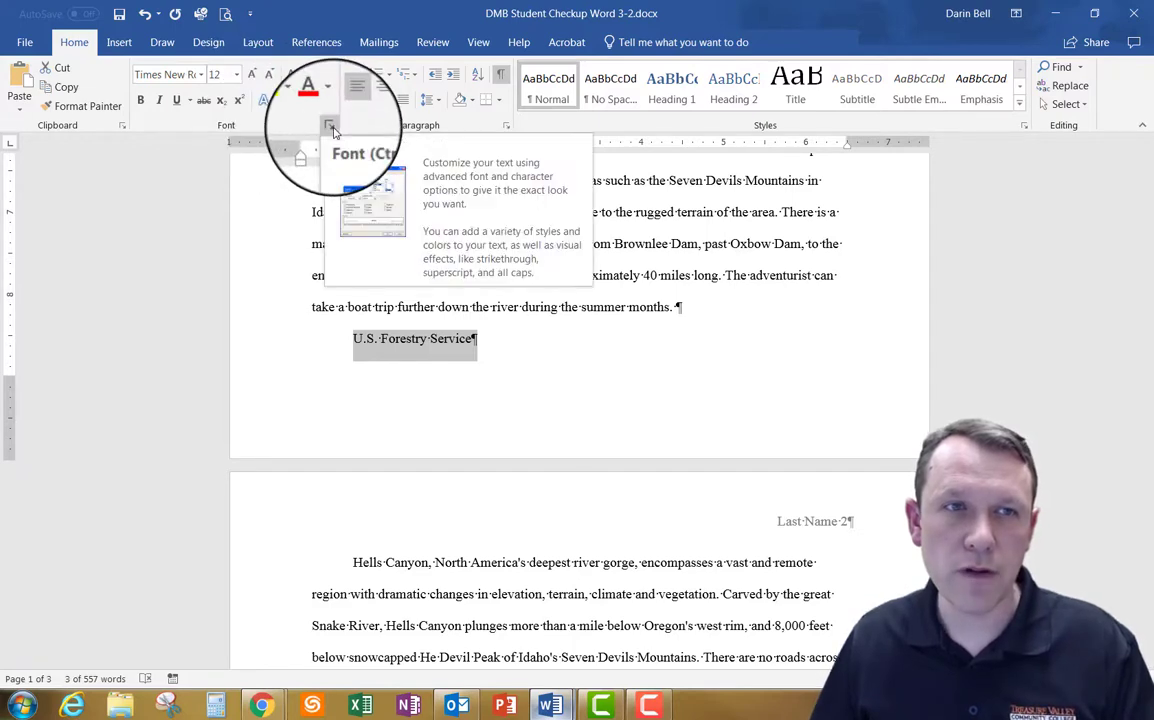
left_click(330, 126)
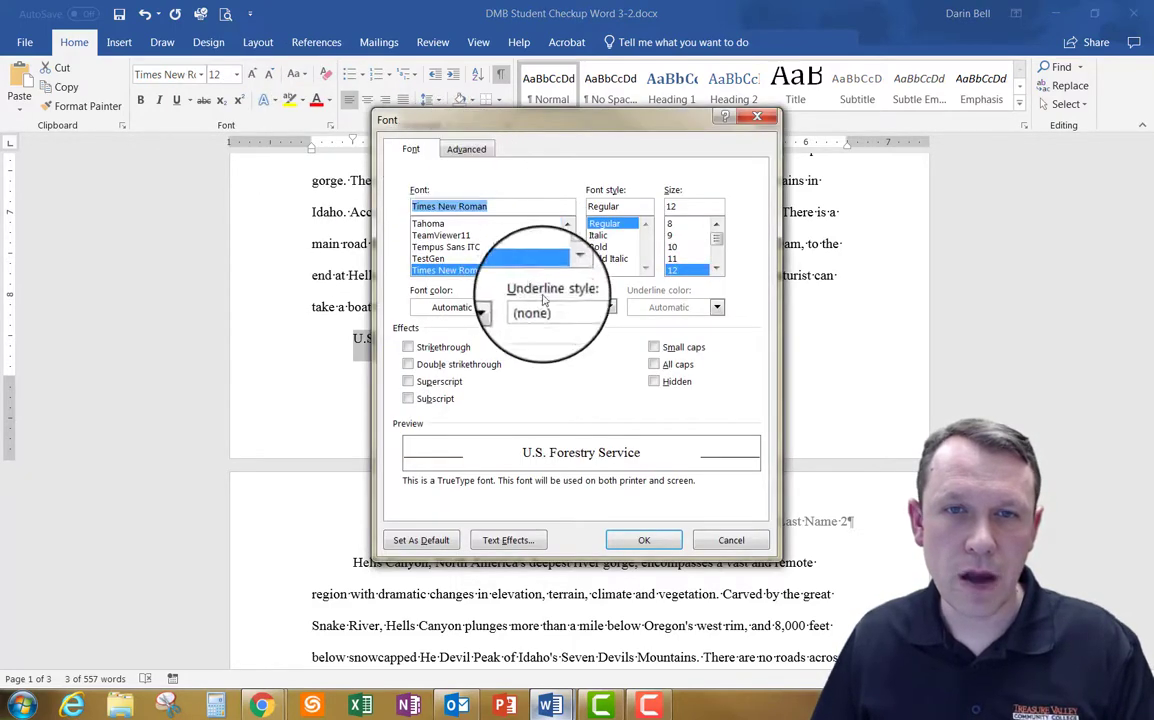
left_click(654, 364)
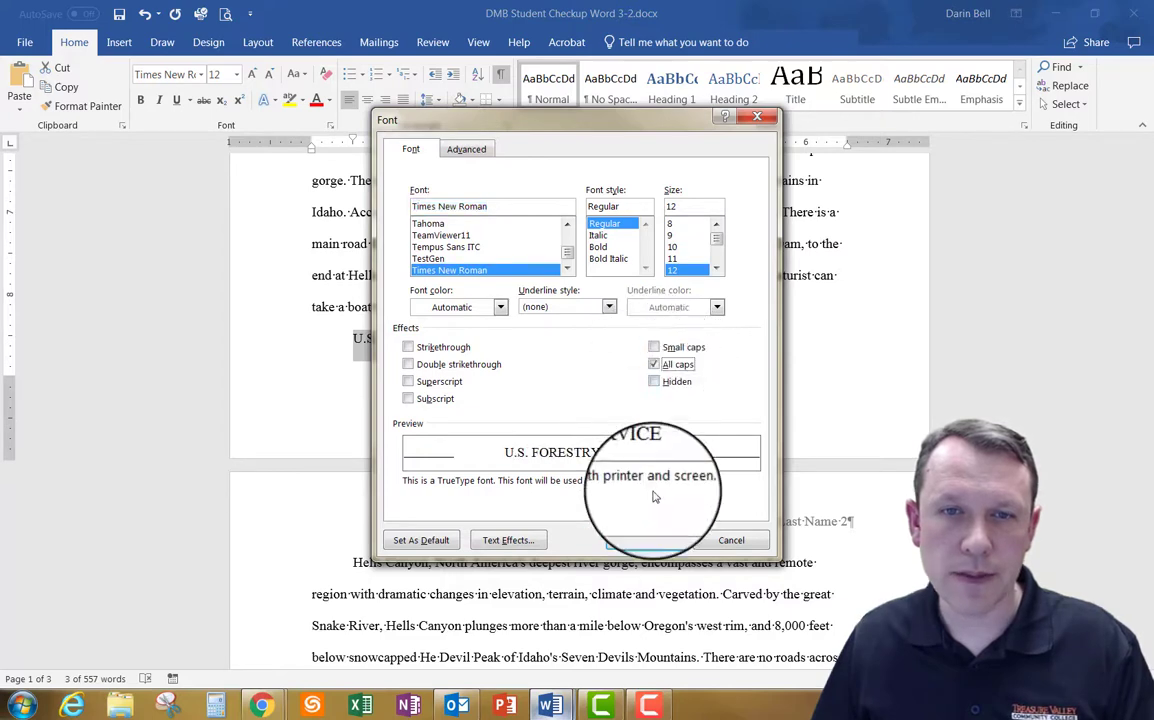
left_click(645, 540)
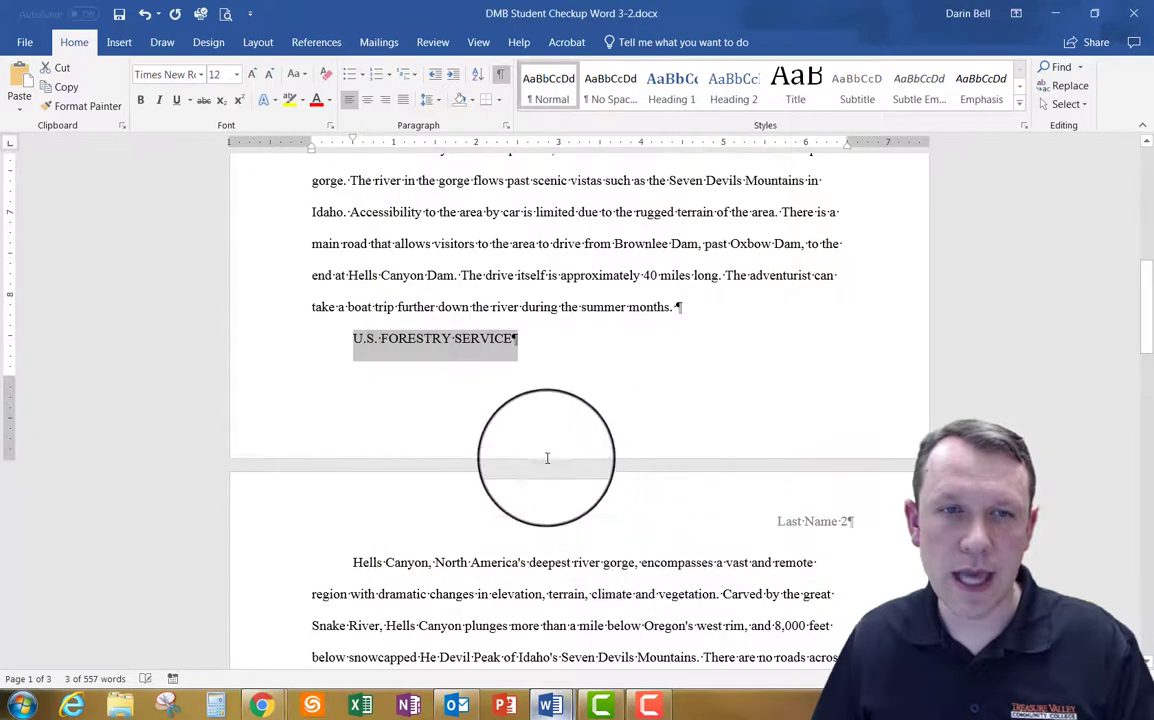
left_click(446, 375)
Indent the first page-2 paragraph half an inch as a block quote with Ctrl+M
scroll(446, 375, "down", 3)
left_click_drag(351, 410, 636, 567)
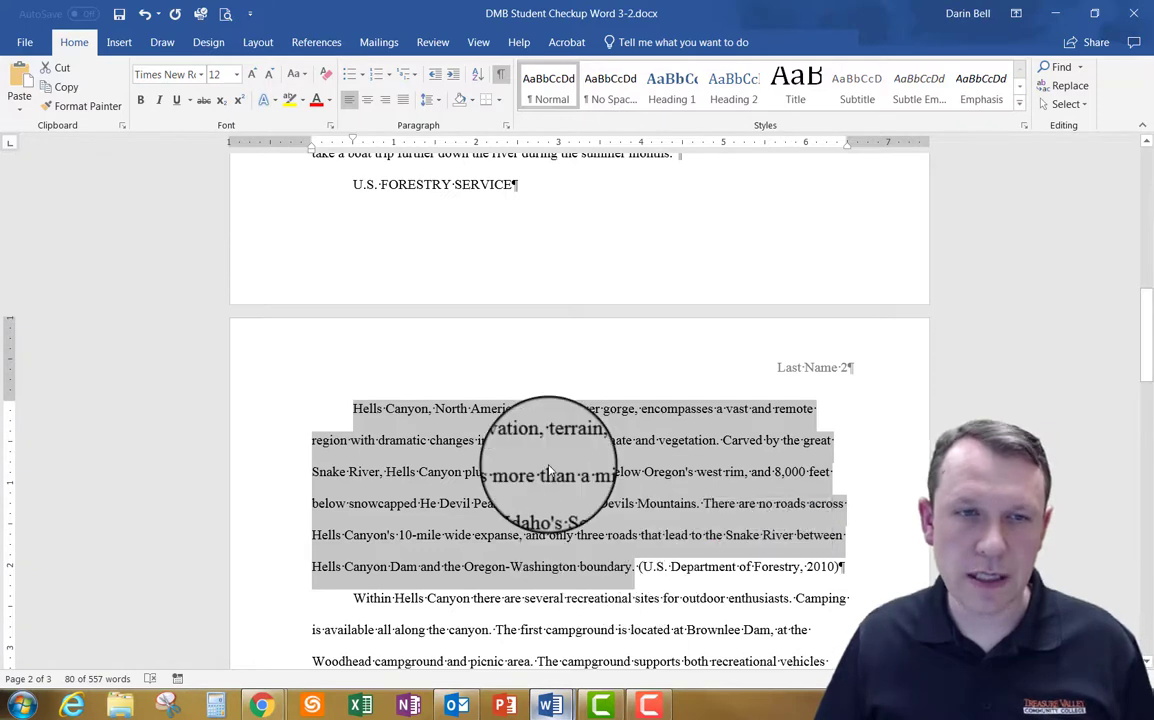
key("ctrl+m")
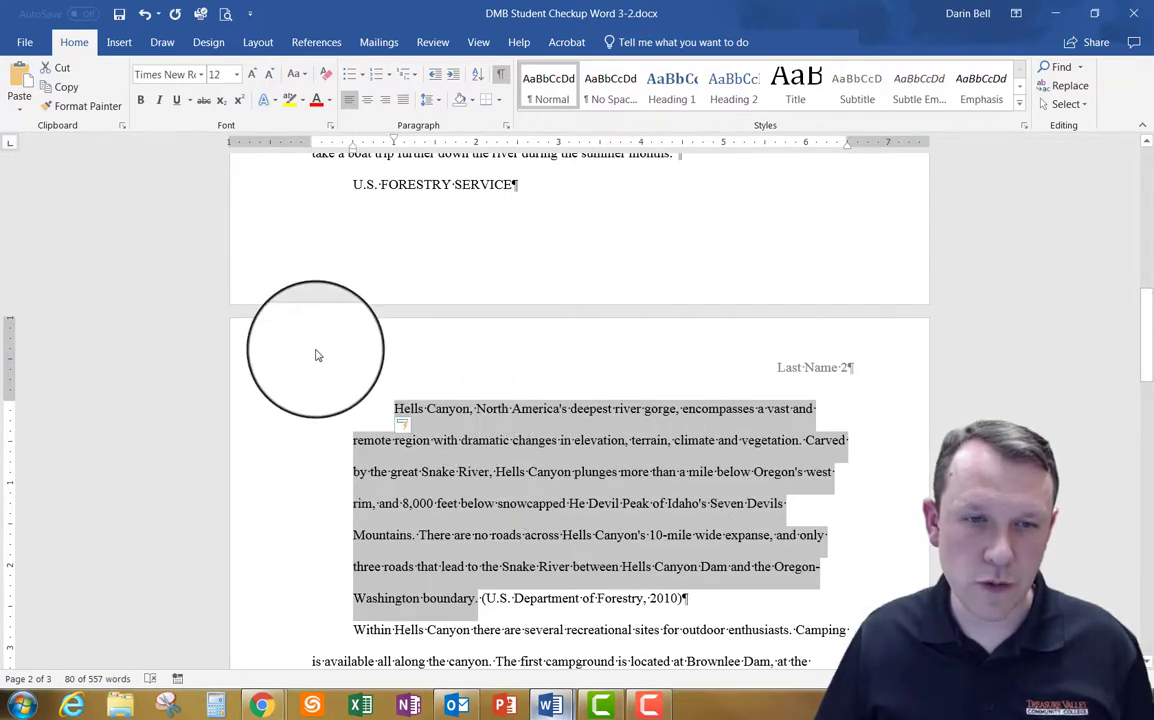
Bring up Edit Source for the U.S. Department of Forestry citation after the block quote
scroll(580, 150, "down", 5)
scroll(559, 270, "up", 1)
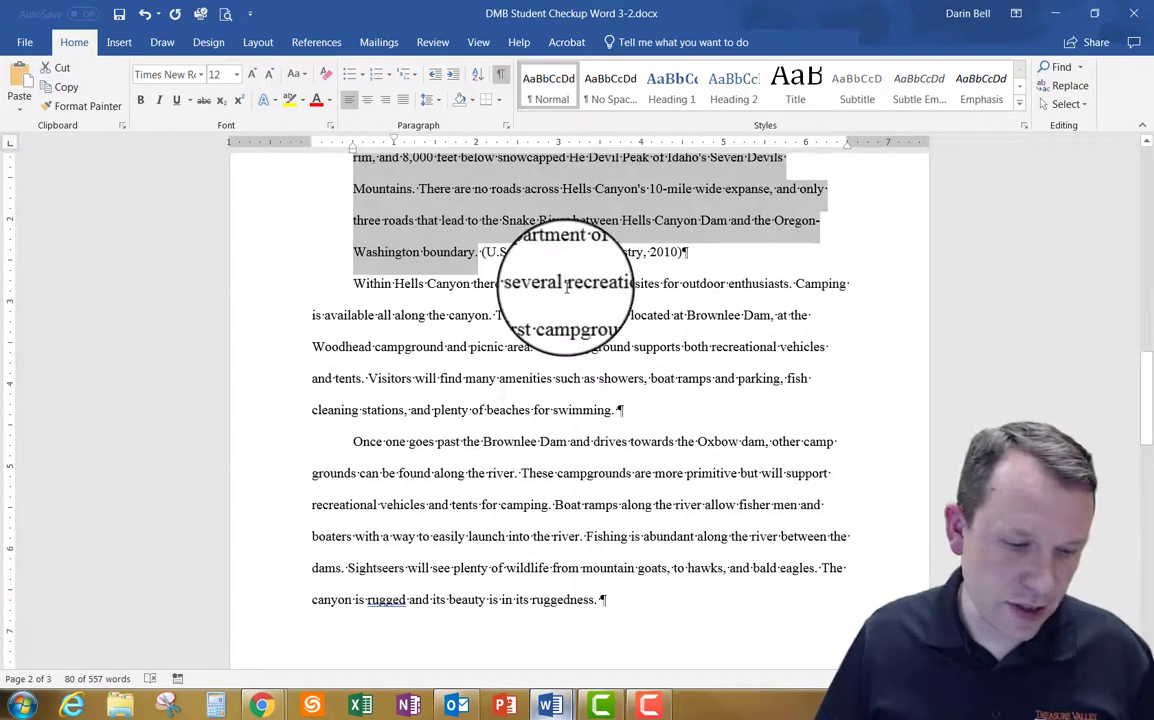
left_click(625, 252)
left_click(690, 268)
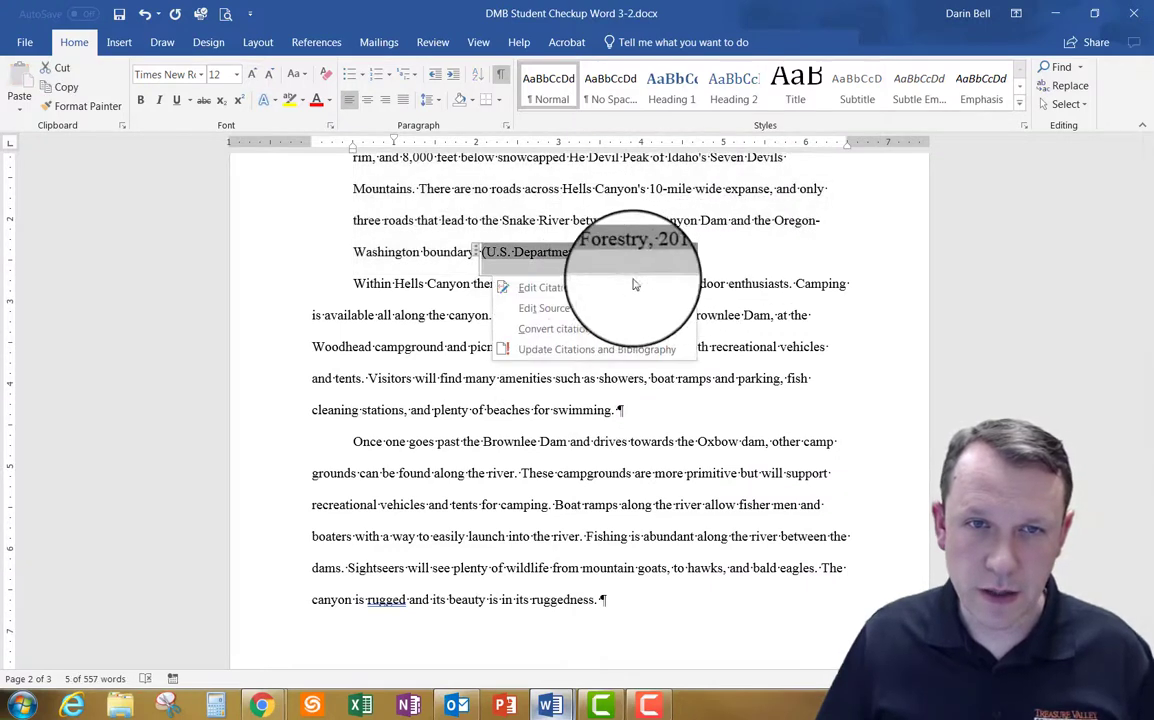
left_click(548, 308)
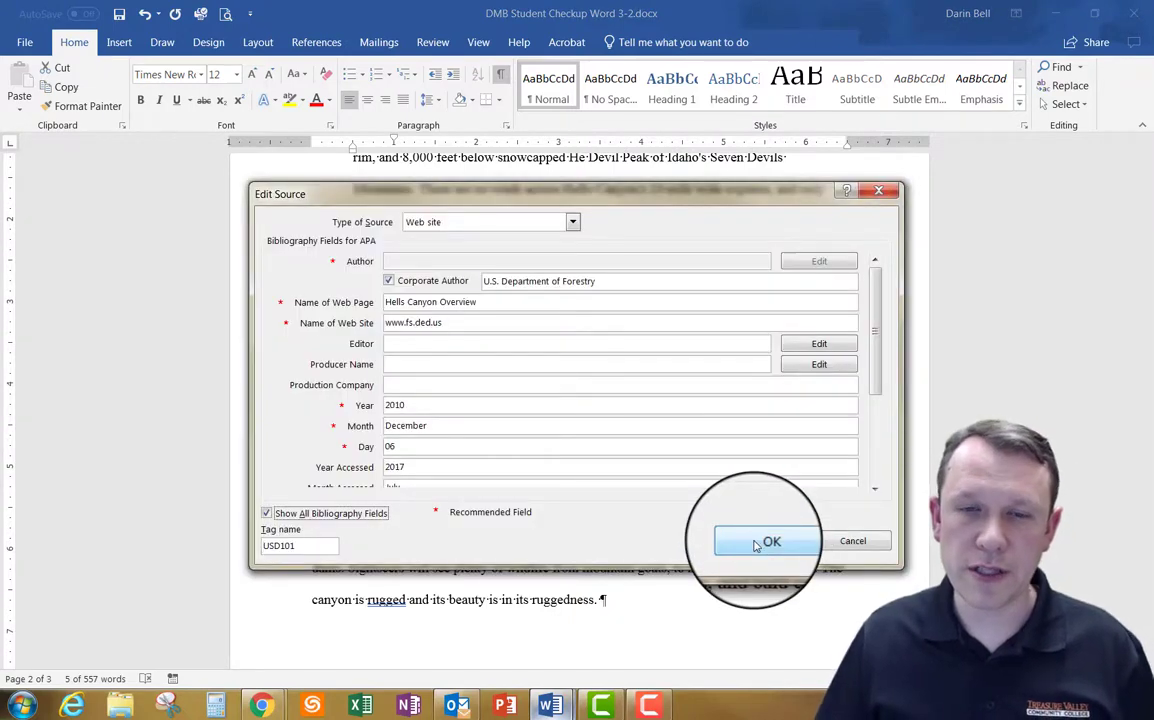
Confirm the source details and switch the citation style to MLA
left_click(755, 544)
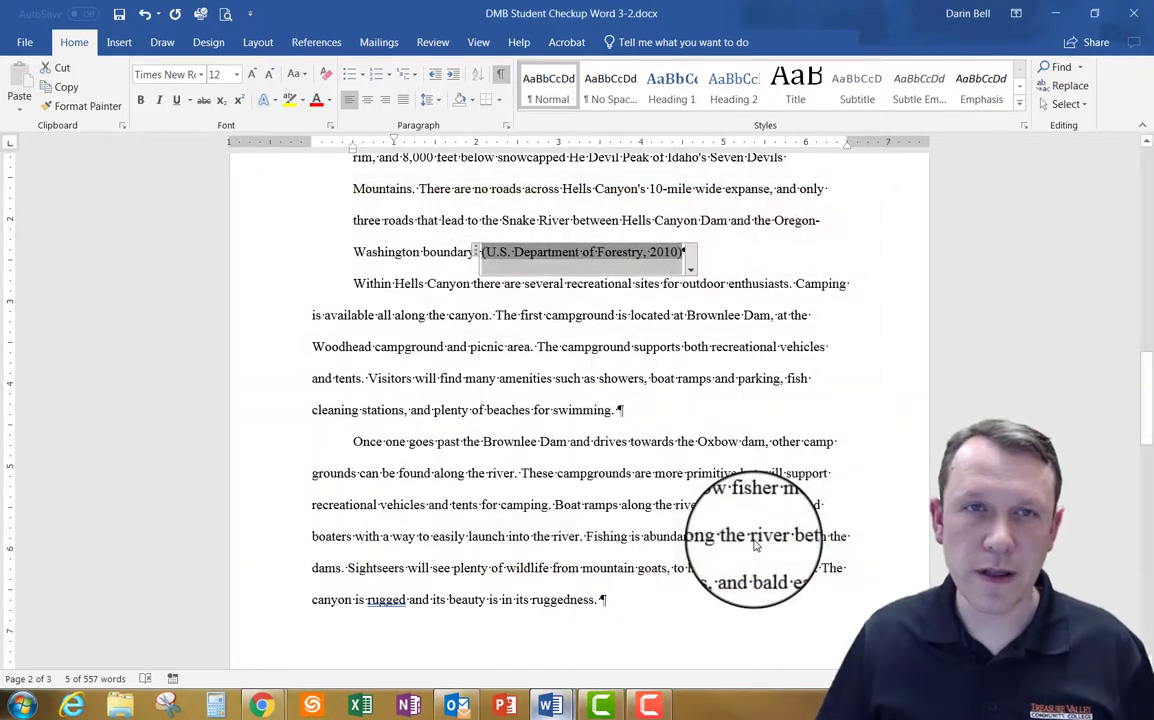
left_click(315, 44)
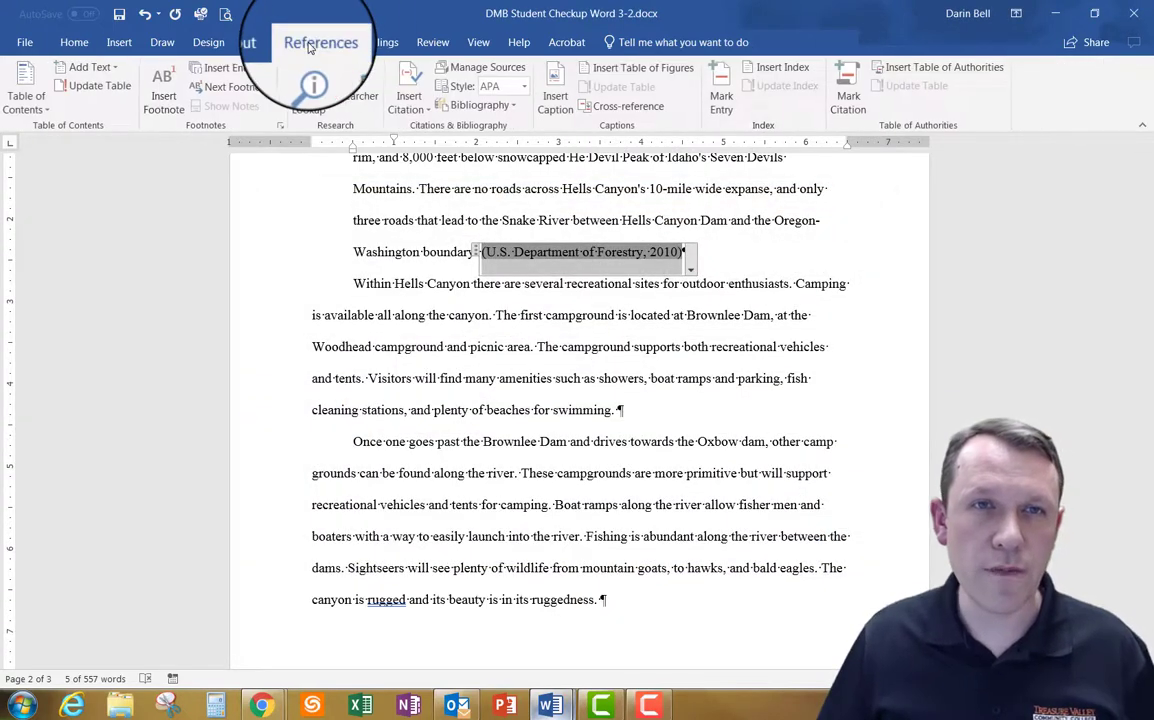
left_click(525, 86)
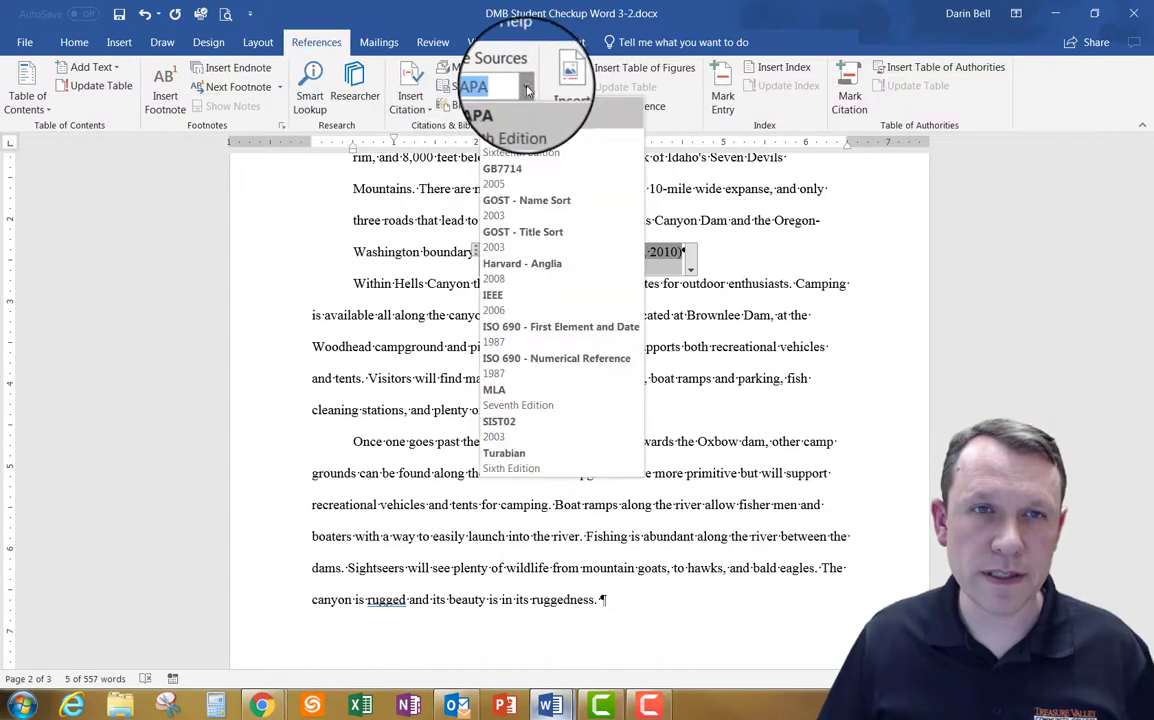
left_click(505, 397)
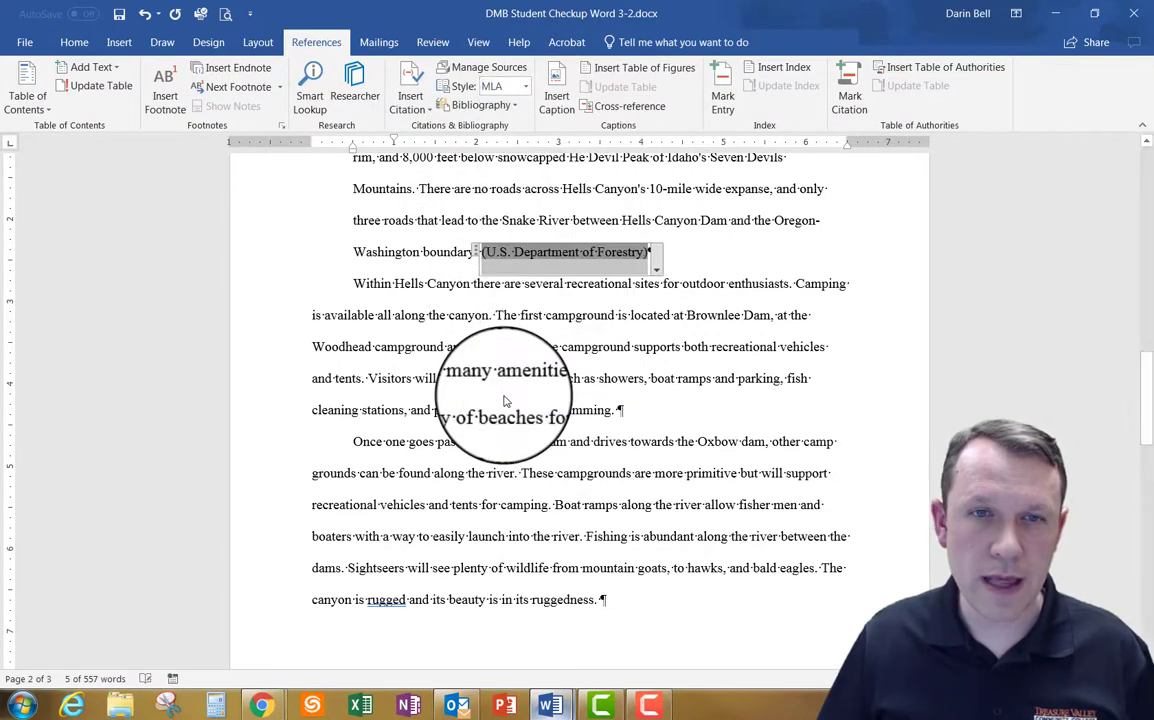
Delete the template's sample Works Cited heading and entries, then add a page break for a blank page 3
left_click(757, 238)
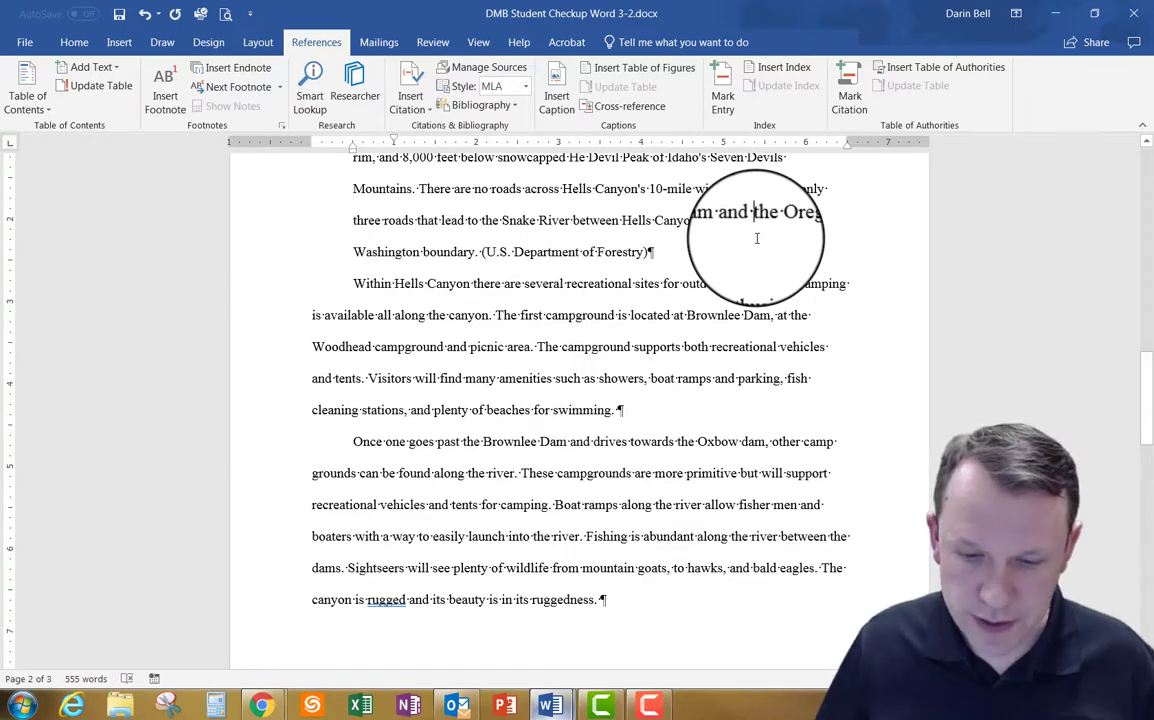
left_click(714, 259)
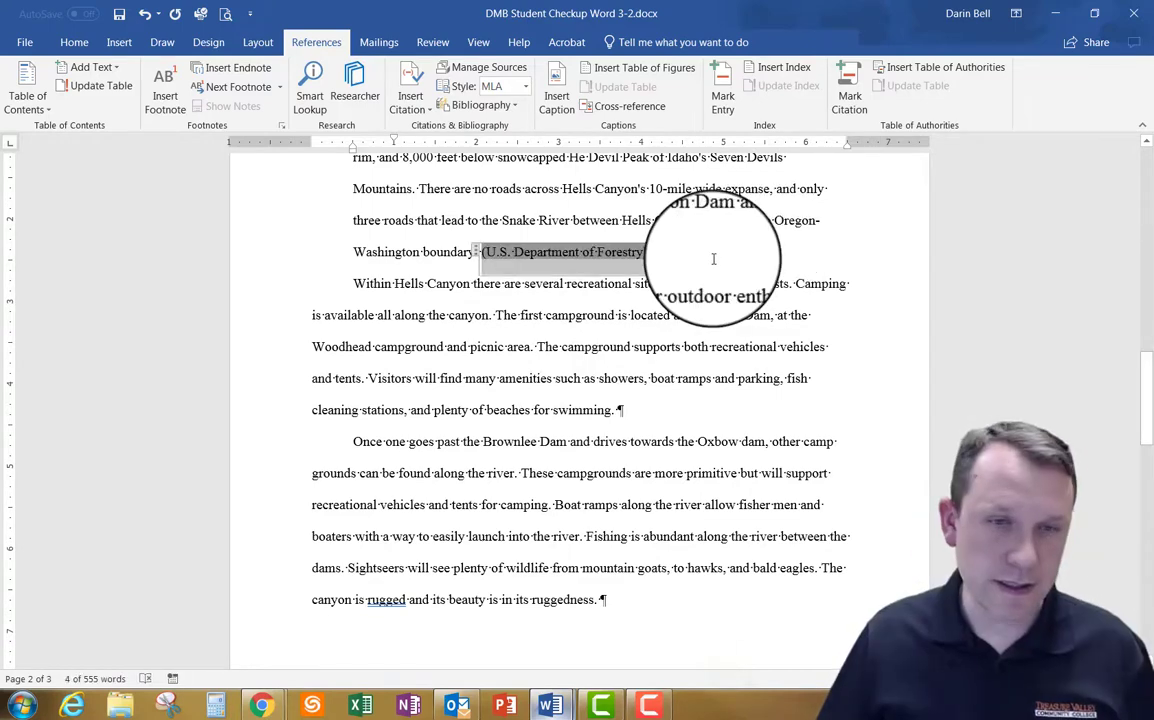
scroll(714, 259, "down", 2)
scroll(714, 259, "down", 2)
scroll(714, 262, "down", 3)
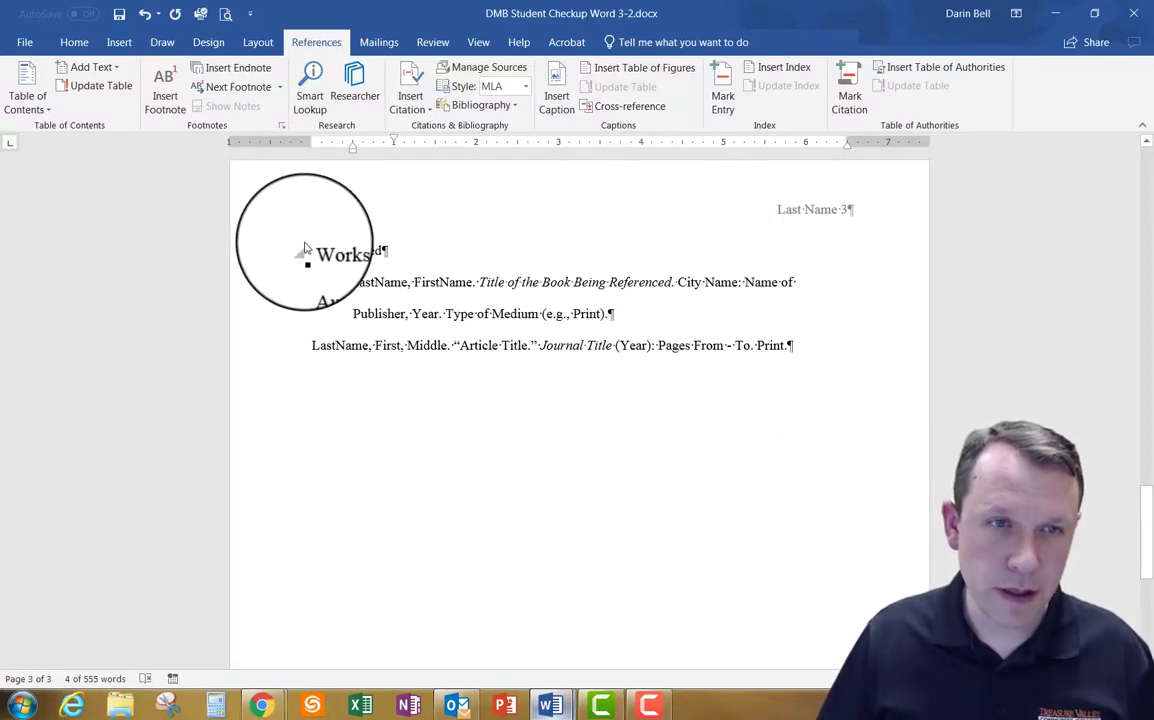
left_click_drag(303, 252, 844, 346)
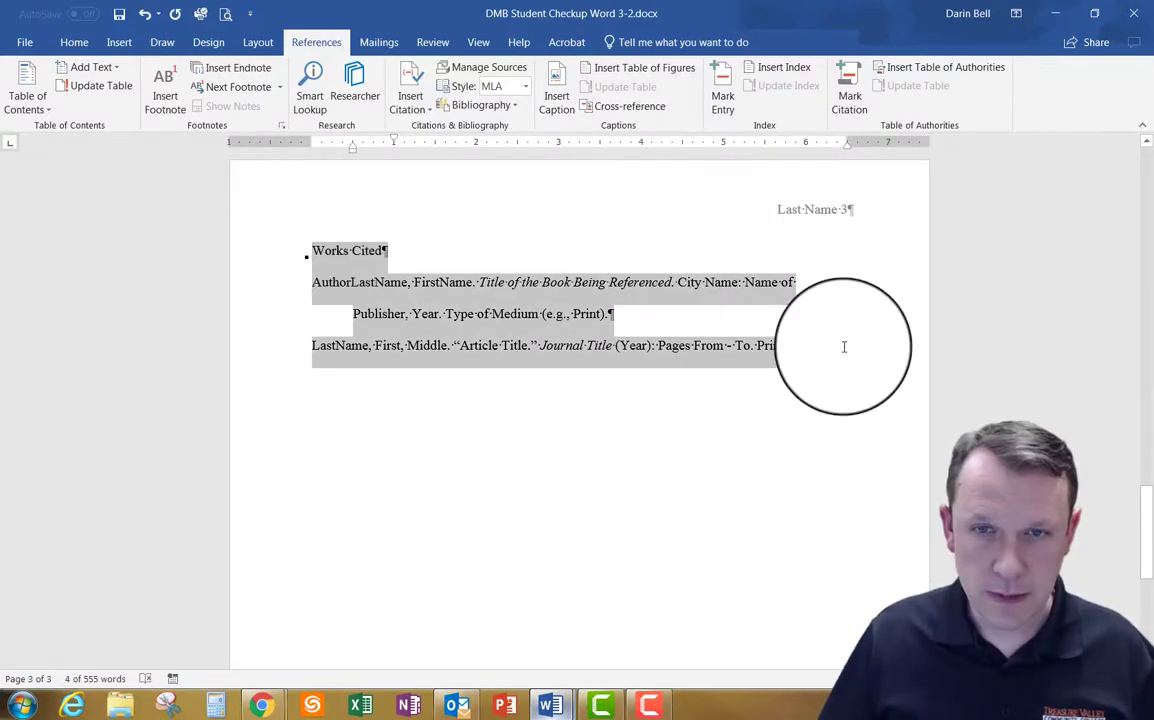
key("BackSpace")
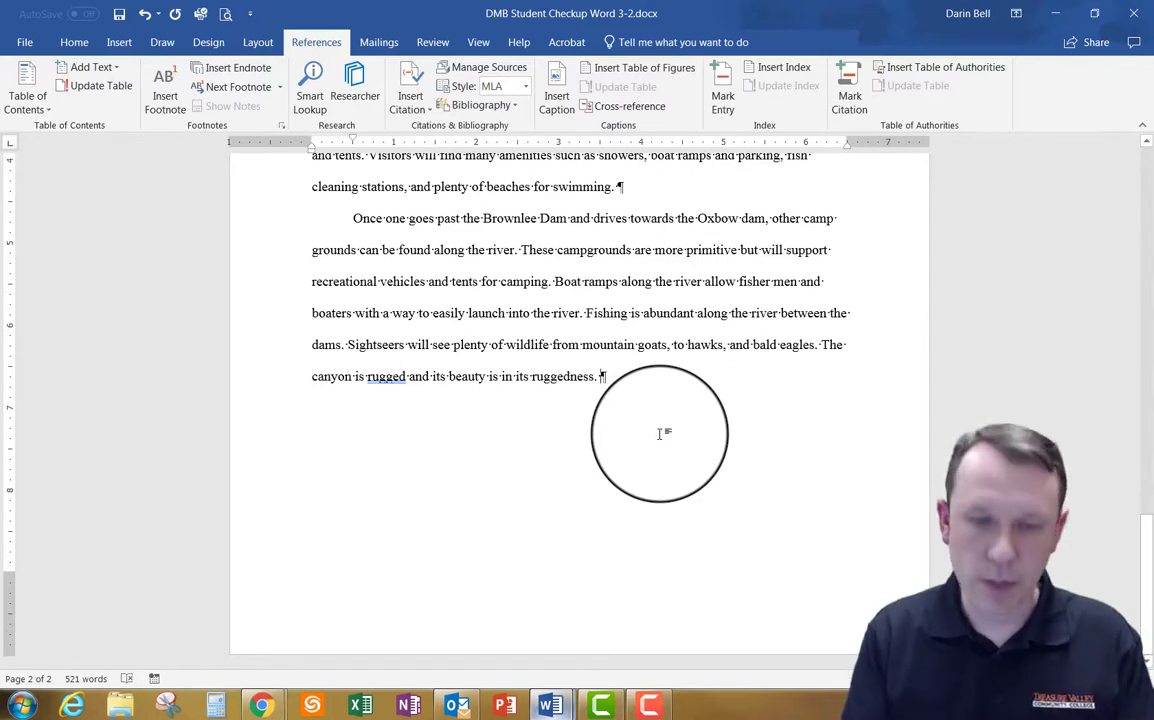
key("ctrl+Return")
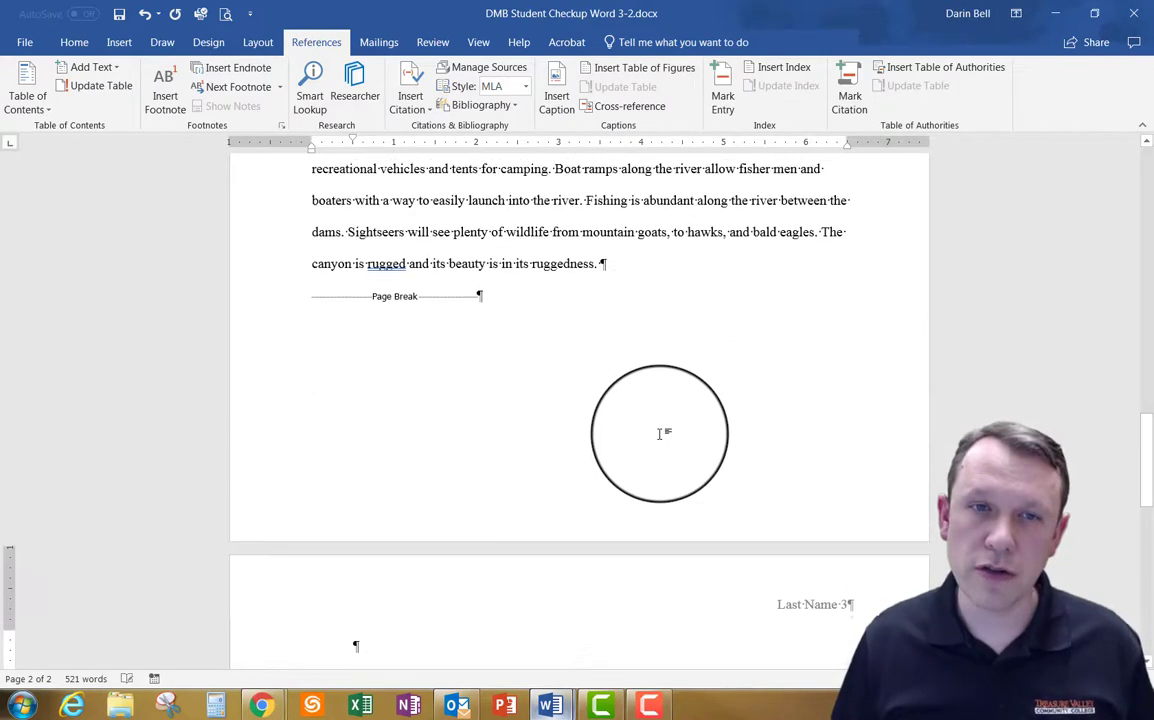
Insert a Works Cited bibliography on page 3 with the U.S. Department of Forestry Hells Canyon Overview entry
scroll(640, 435, "down", 1)
scroll(481, 400, "down", 2)
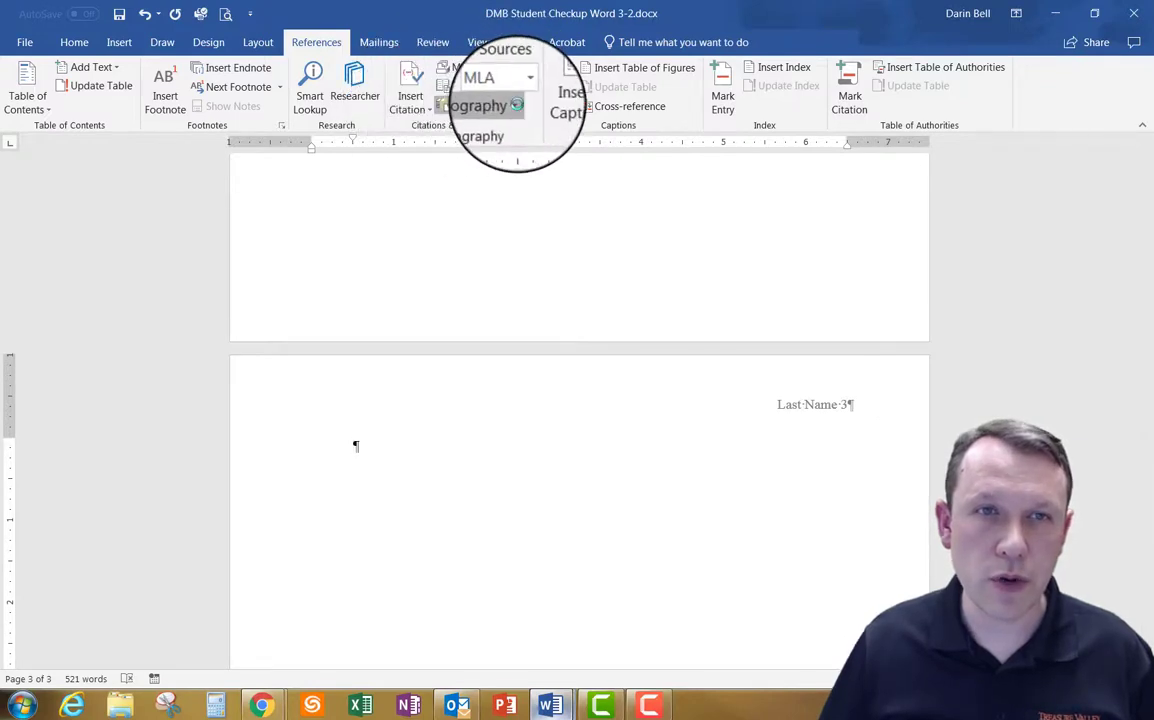
left_click(516, 105)
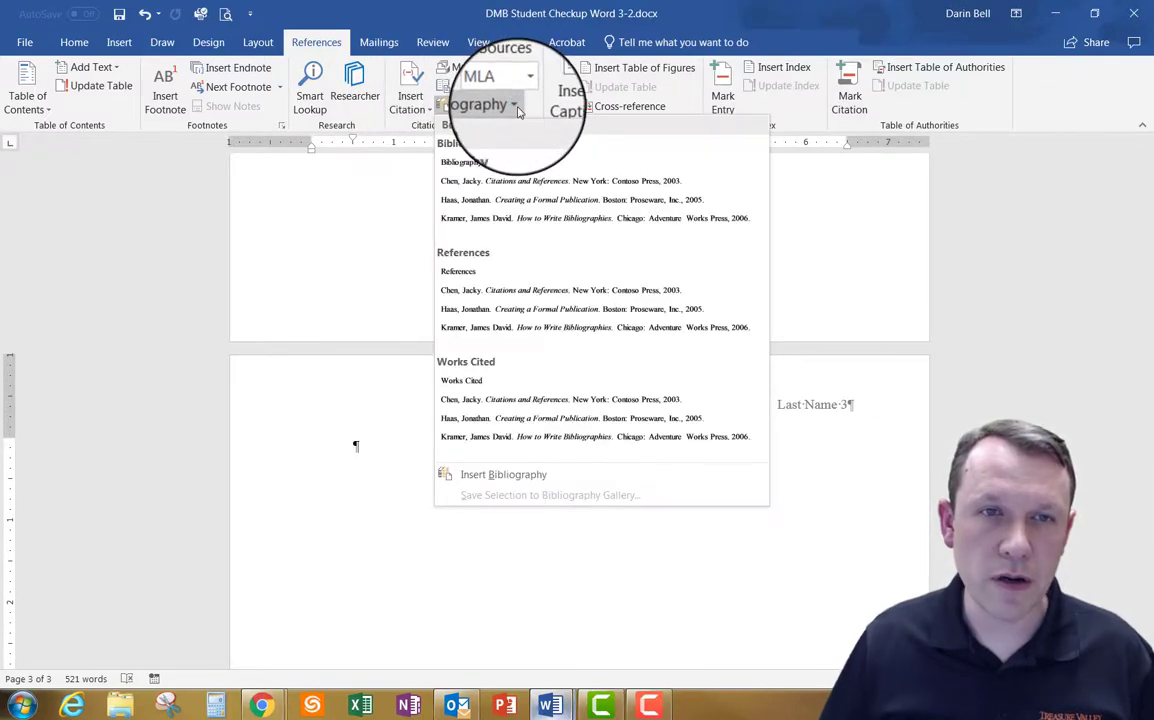
mouse_move(600, 408)
left_click(538, 402)
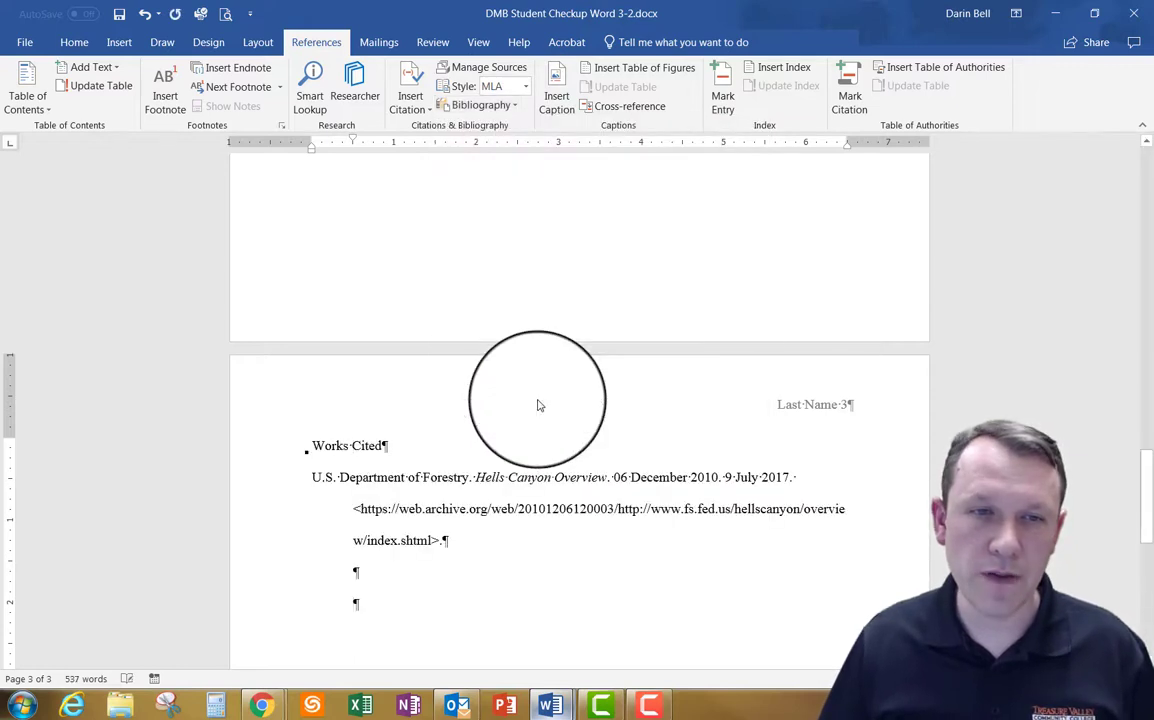
left_click(374, 601)
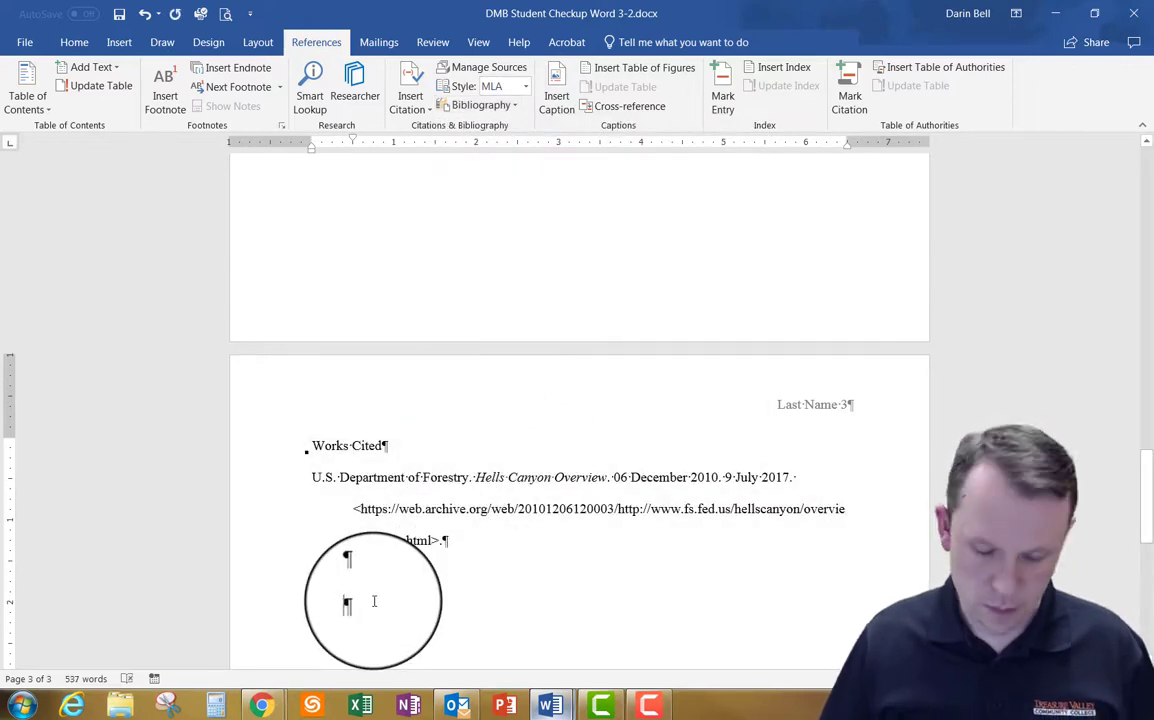
scroll(445, 620, "up", 2)
Scroll back up to the top of page 1 to review the finished Hells Canyon paper
scroll(455, 600, "up", 1)
scroll(460, 594, "up", 4)
scroll(460, 594, "up", 4)
scroll(460, 594, "up", 2)
scroll(460, 594, "up", 4)
scroll(460, 594, "up", 4)
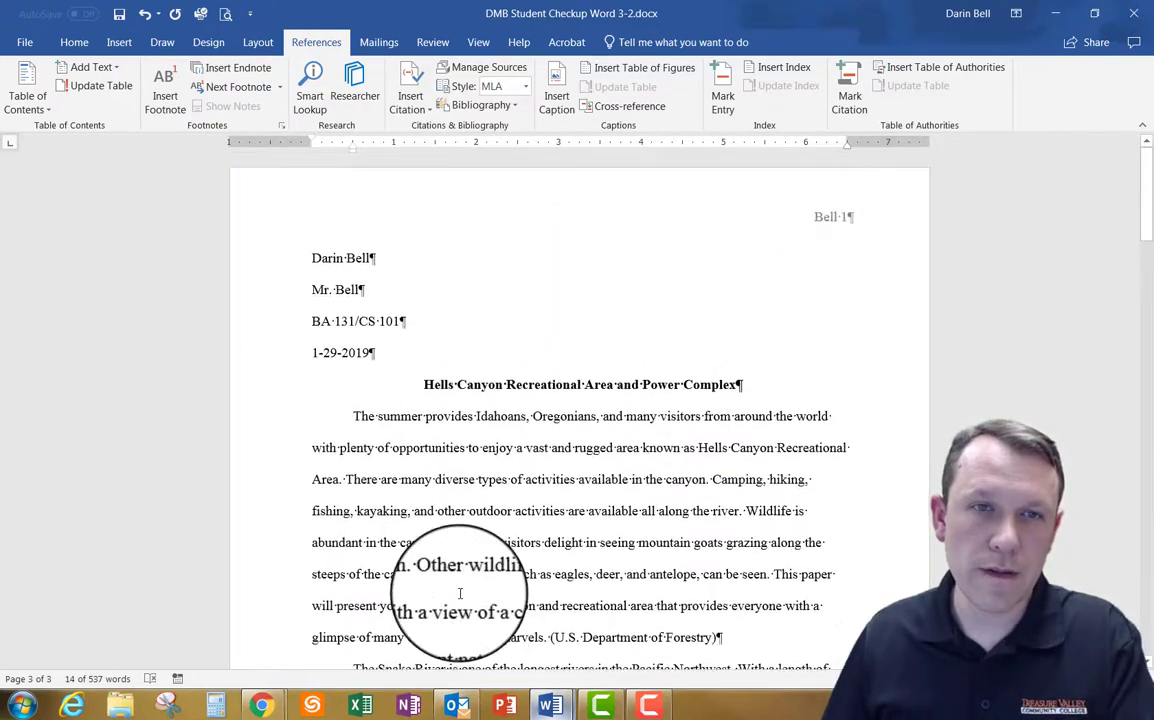